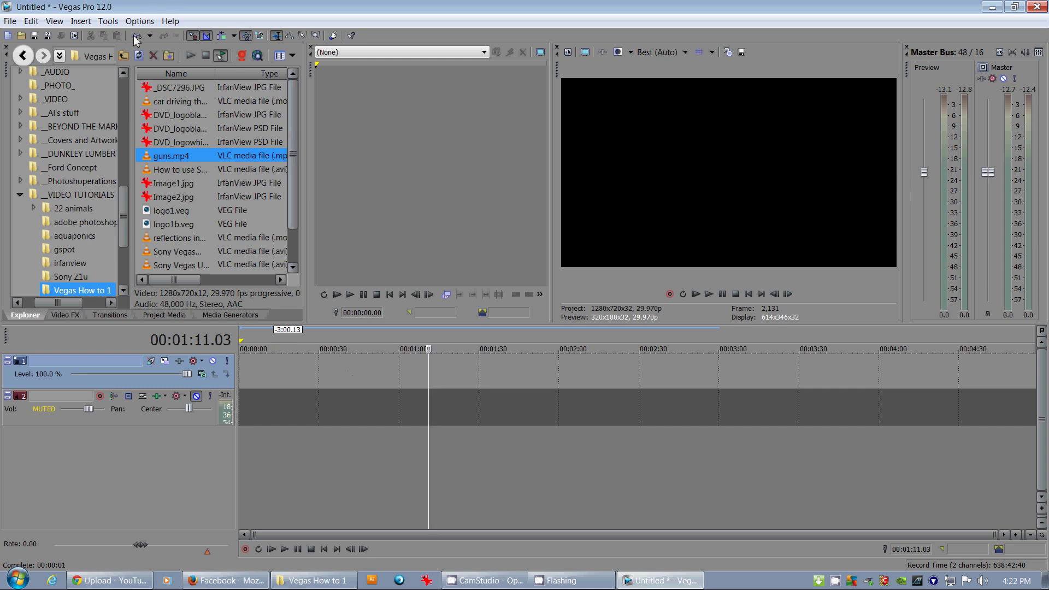
Check the old project around 0:39–0:44, then select guns.mp4 in the Explorer.
click(345, 378)
click(358, 375)
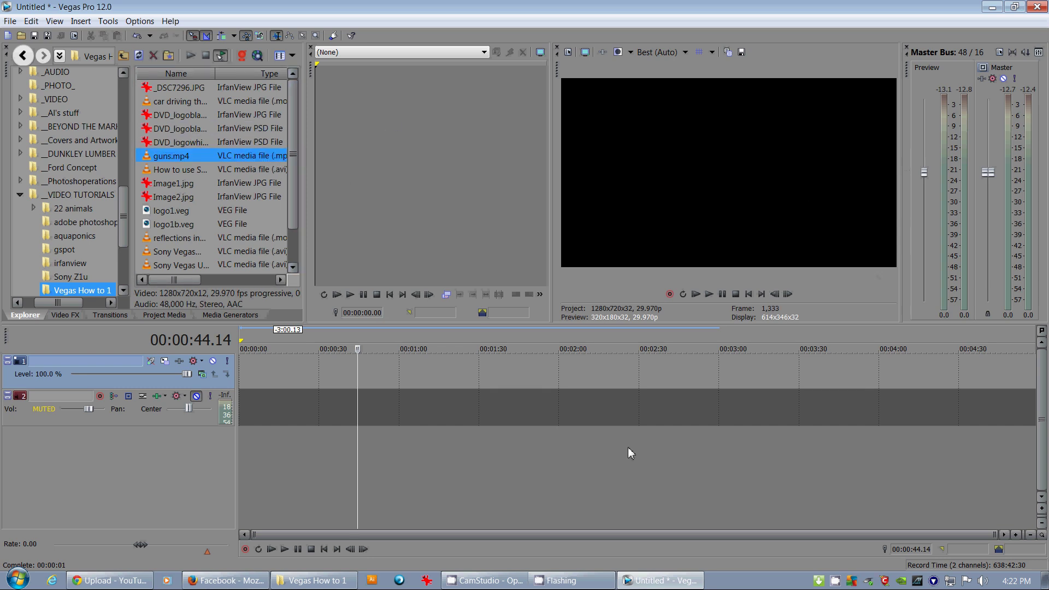
click(180, 157)
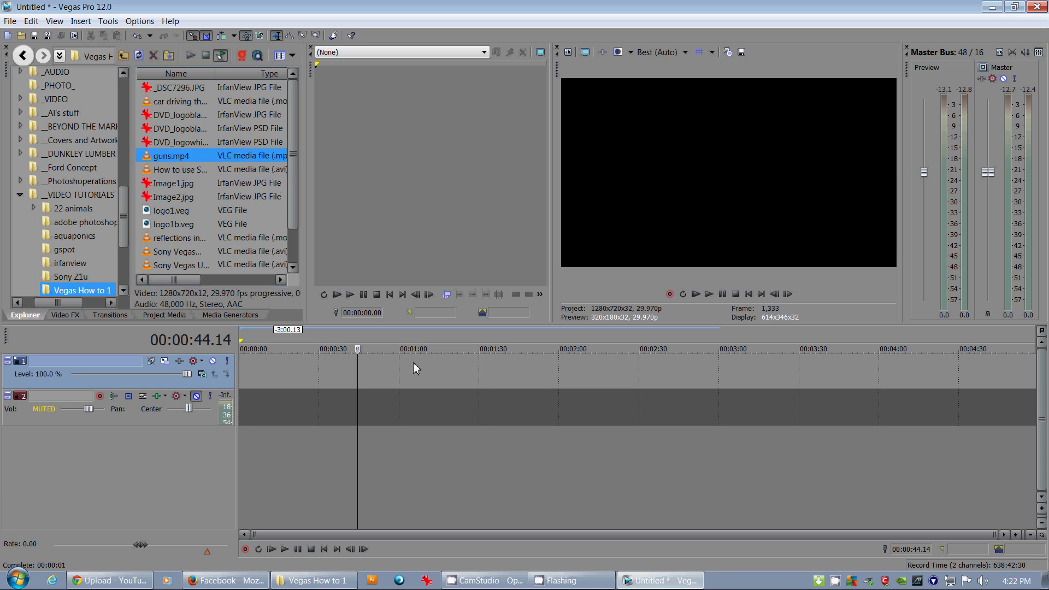
Start a new unsaved project from the HDV 720-30p template (1280x720, 29.970 fps).
click(10, 21)
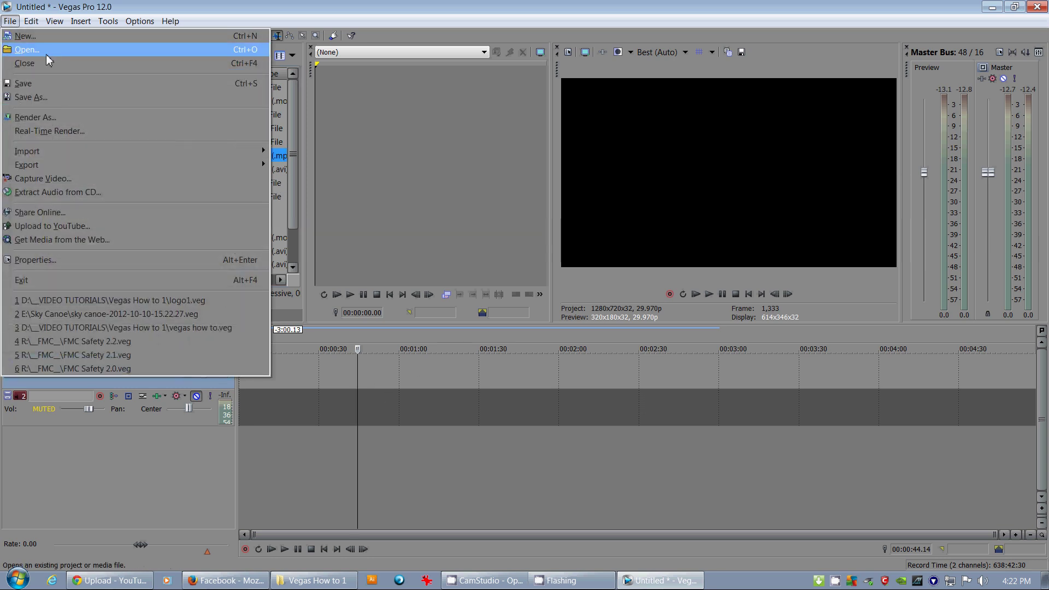
click(59, 36)
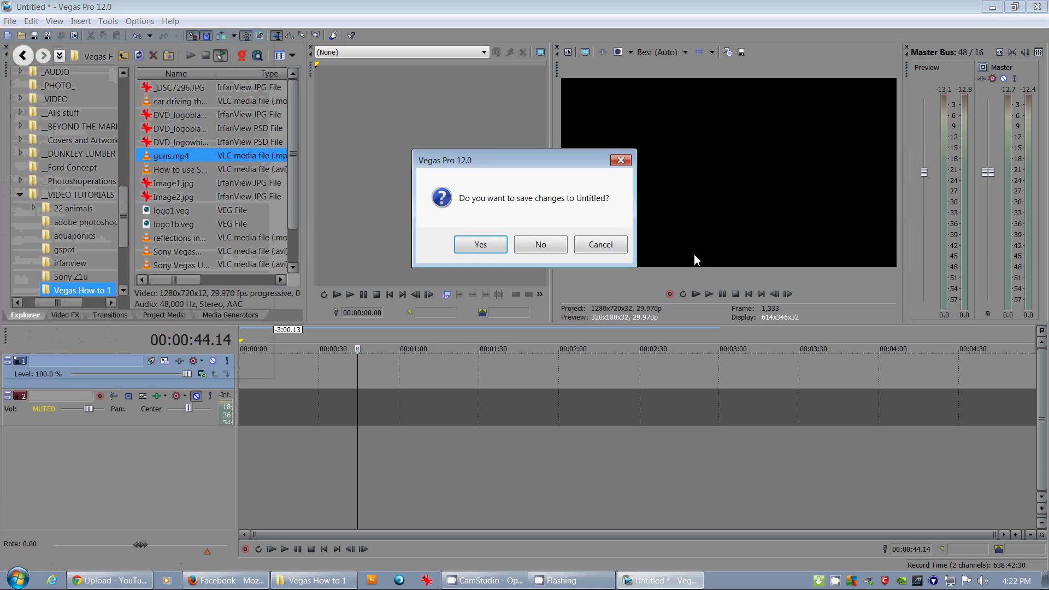
click(554, 250)
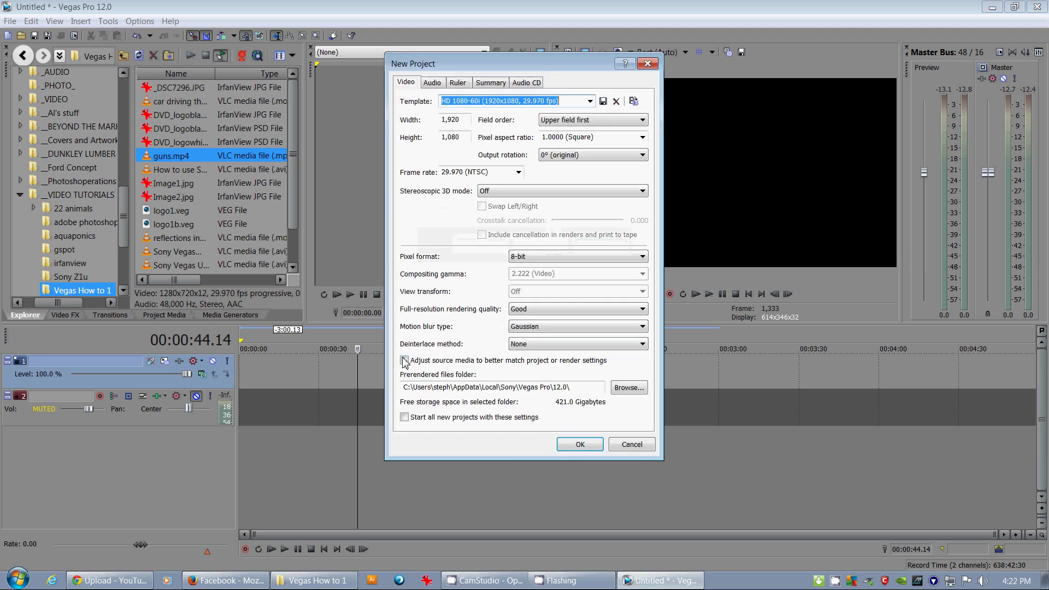
click(590, 102)
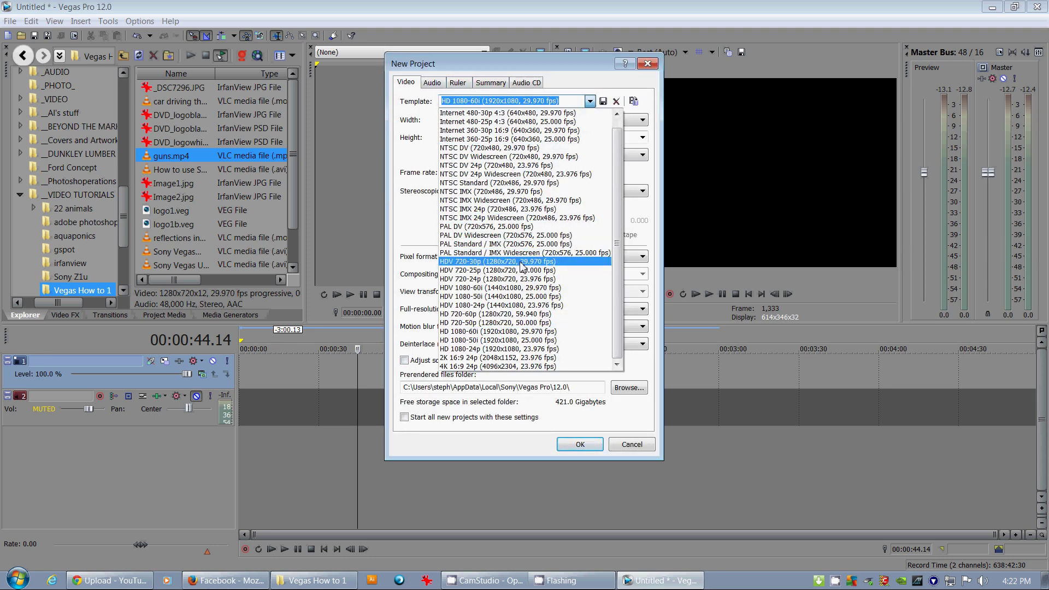
click(522, 262)
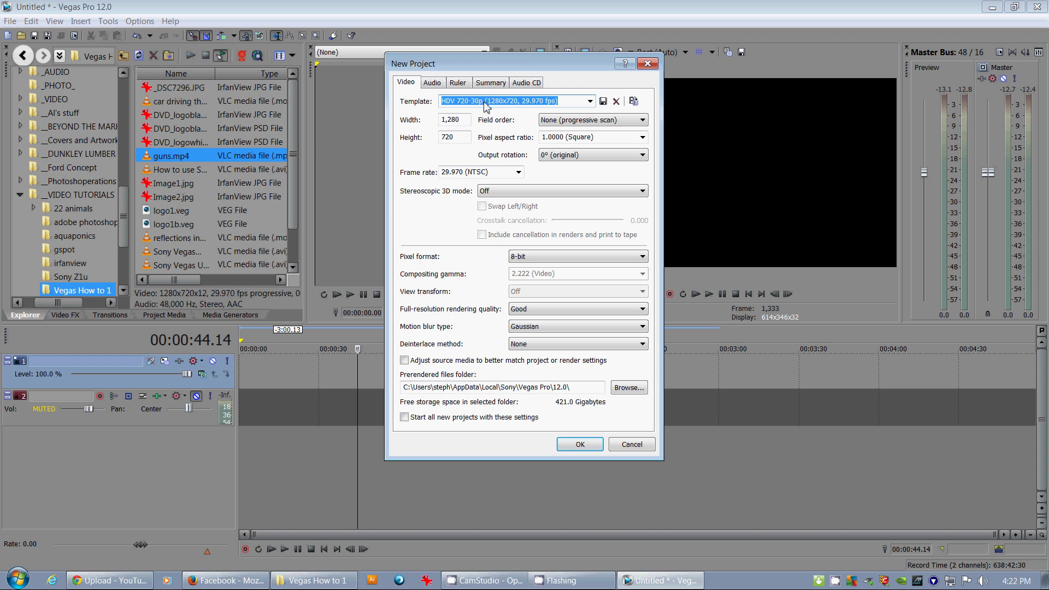
click(581, 445)
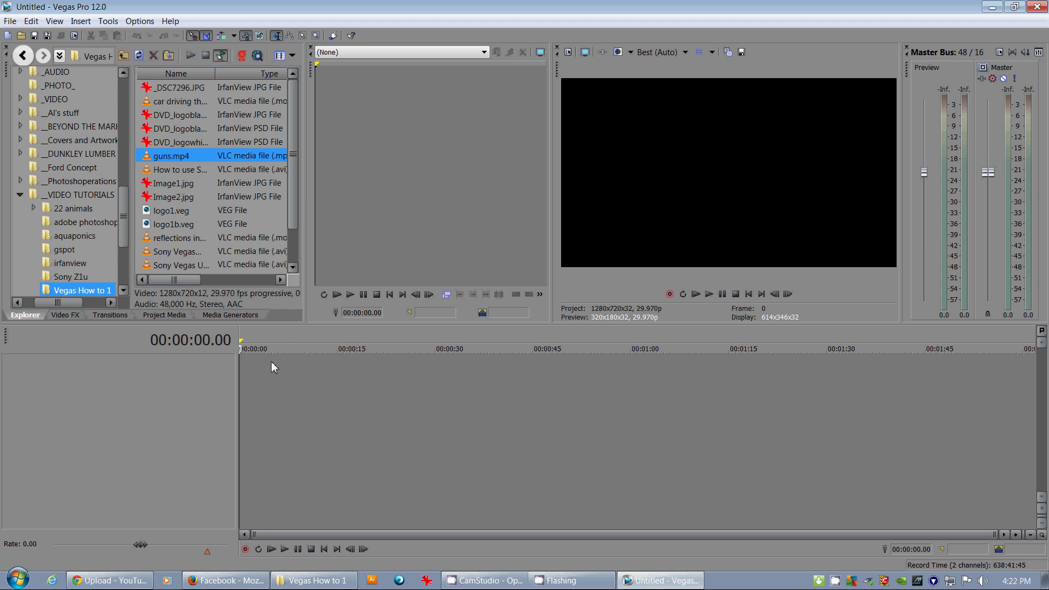
Place guns.mp4 at zero and preview it at 0:26, 1:13, 2:49 and near the start.
drag(217, 365, 246, 372)
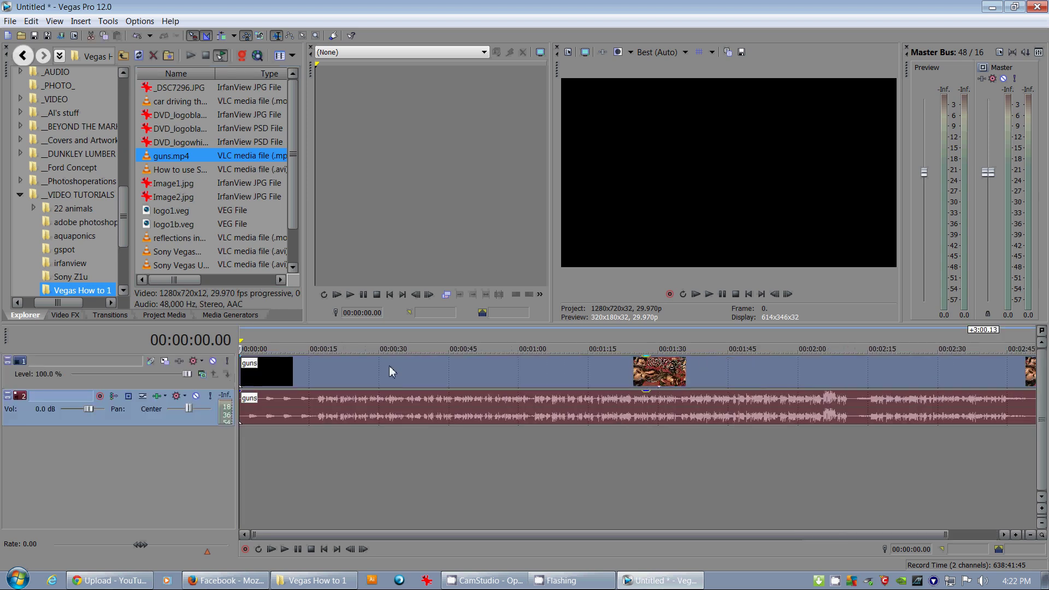
click(352, 377)
click(558, 340)
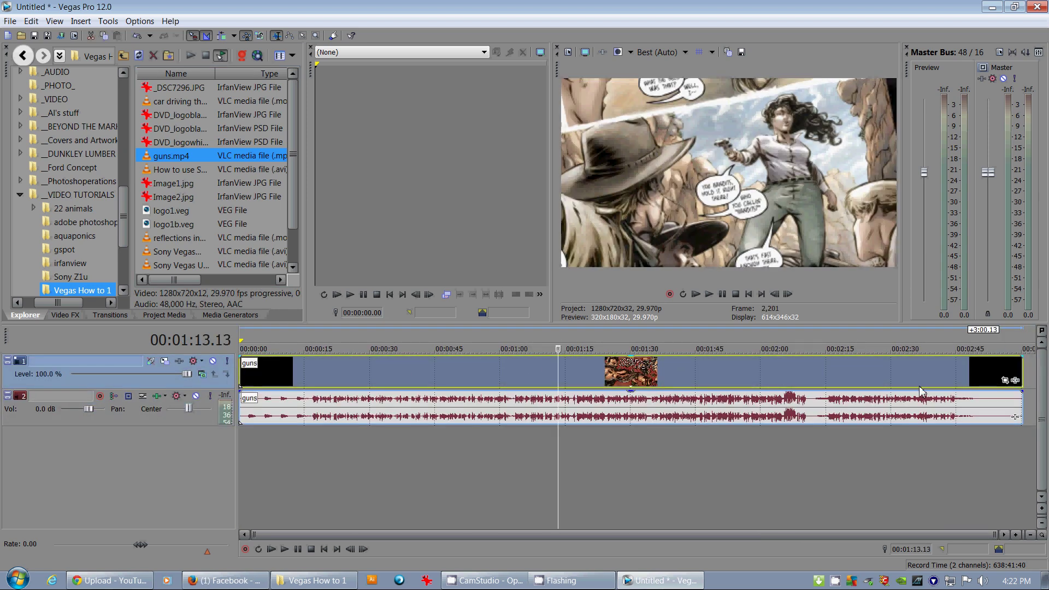
click(978, 345)
click(1004, 345)
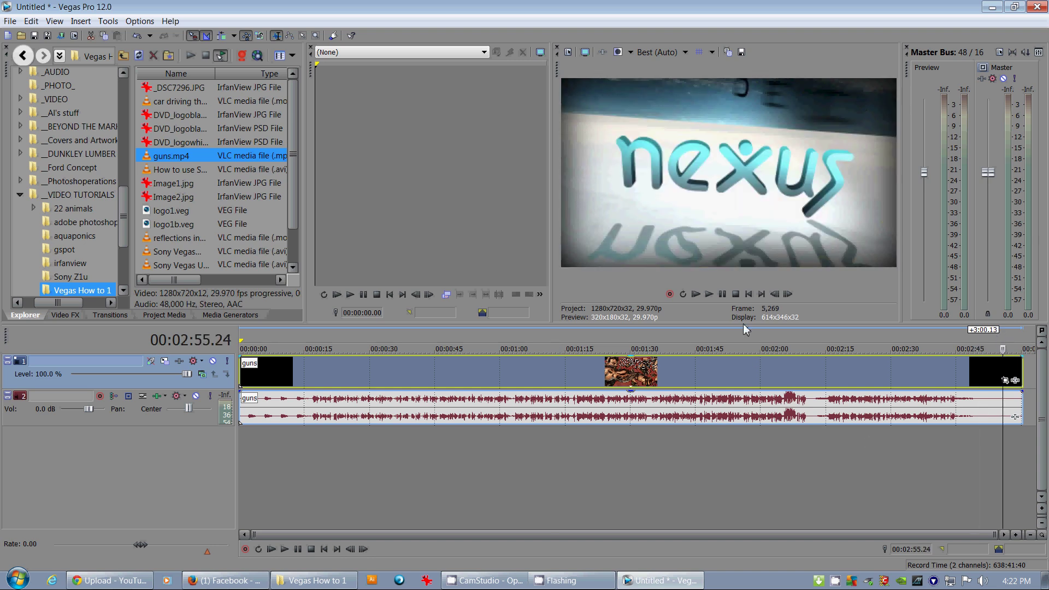
click(296, 349)
click(264, 336)
Scrub through the Shadow Valley title, desk shot and book cover shots around 2:15–2:39.
mouse_move(798, 336)
mouse_down()
mouse_move(824, 335)
mouse_move(812, 335)
mouse_up()
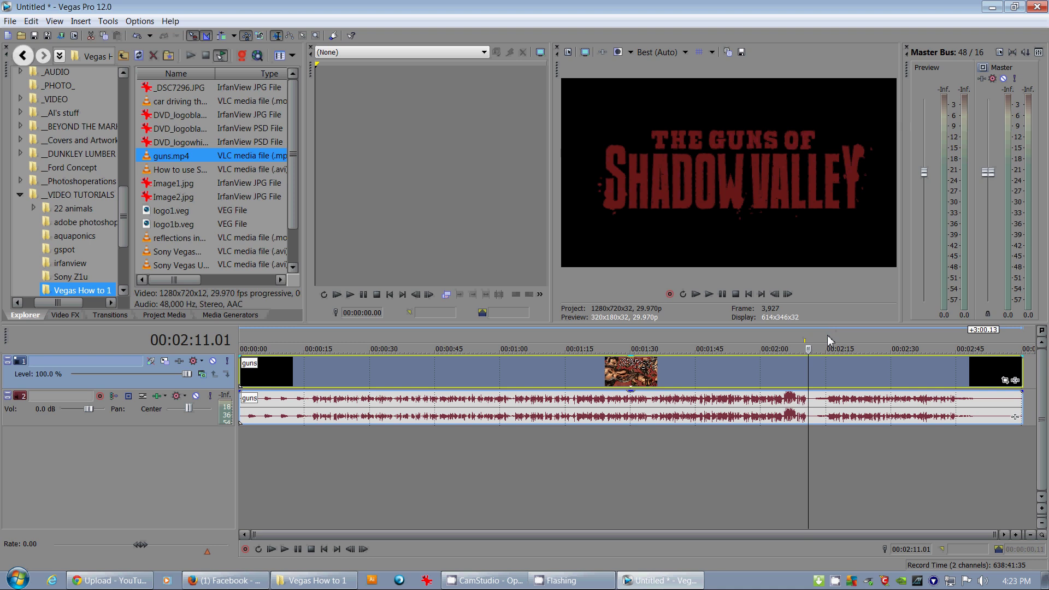
click(829, 339)
click(848, 339)
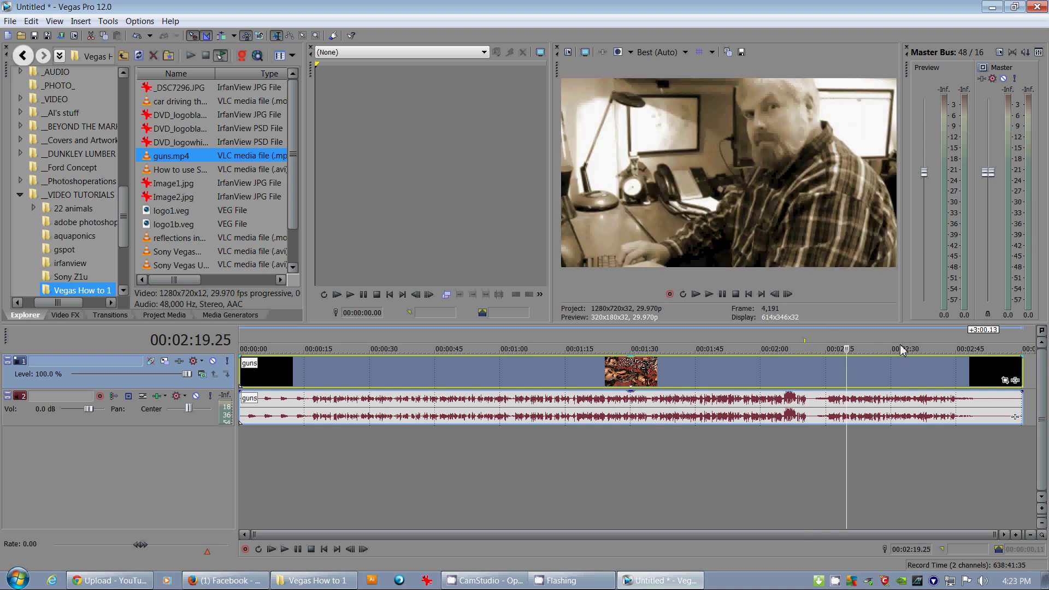
click(887, 335)
click(922, 336)
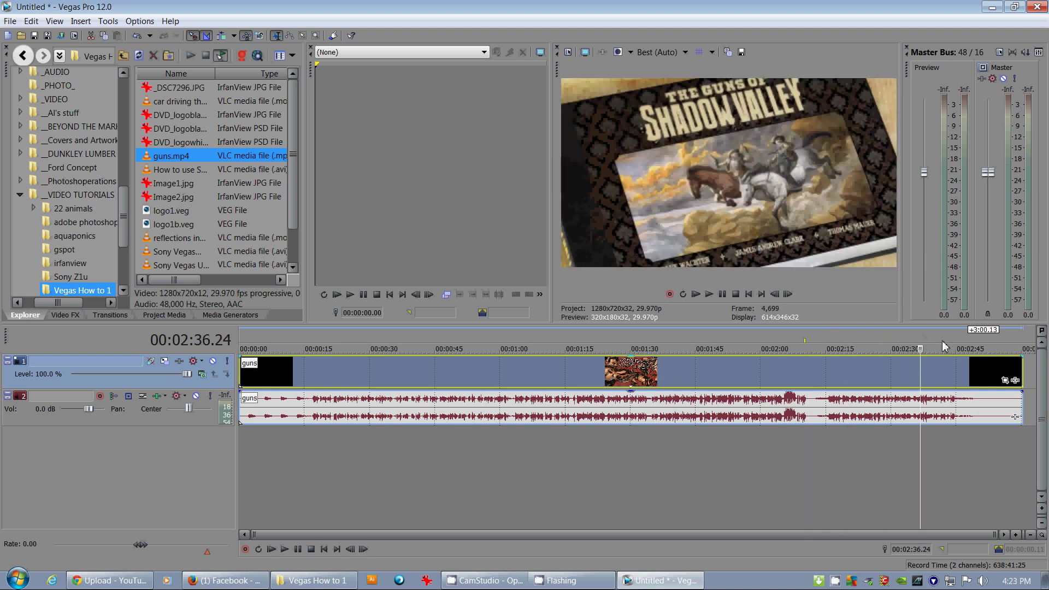
click(942, 341)
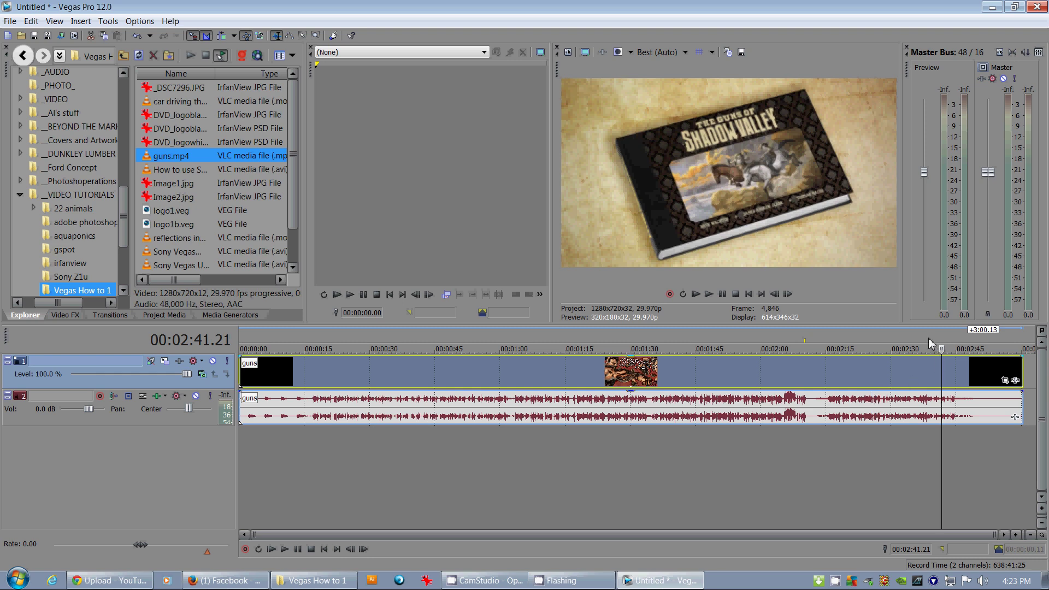
click(932, 339)
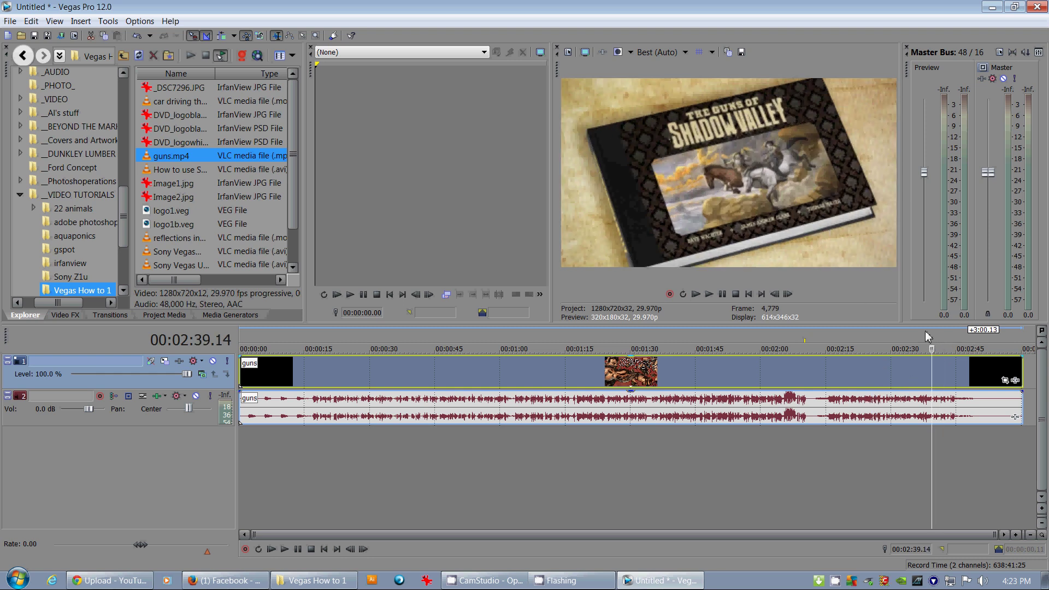
Play the clip from 2:39 and from about 19 seconds, then jump to its end.
key(space)
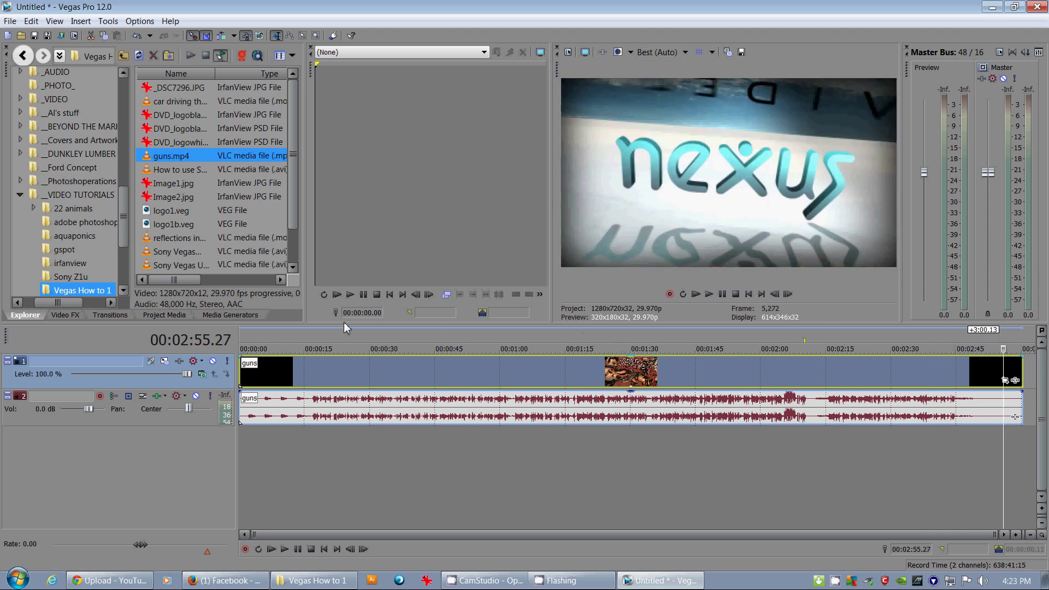
click(323, 329)
key(space)
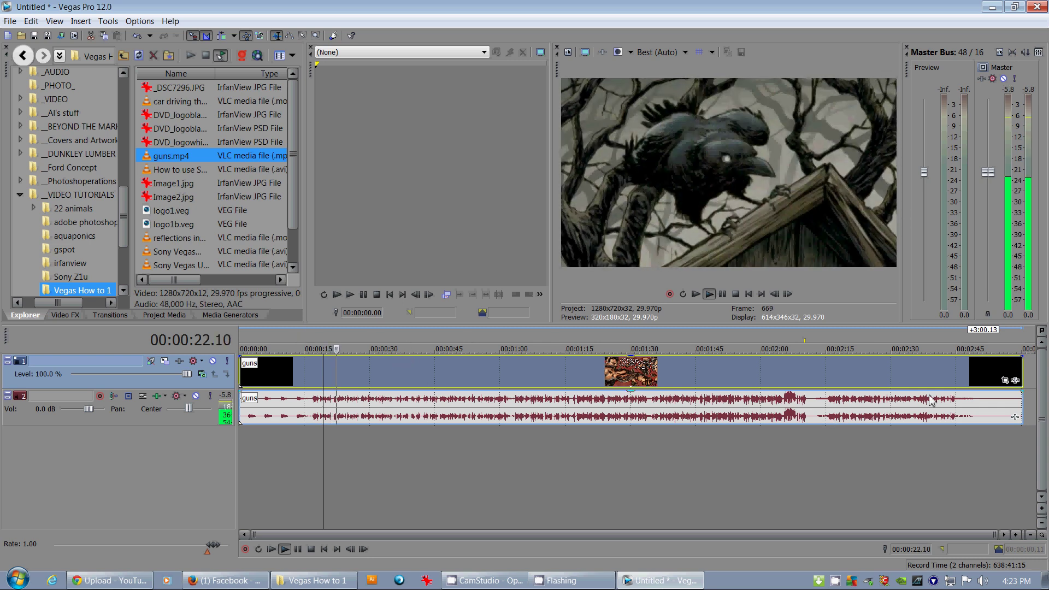
key(End)
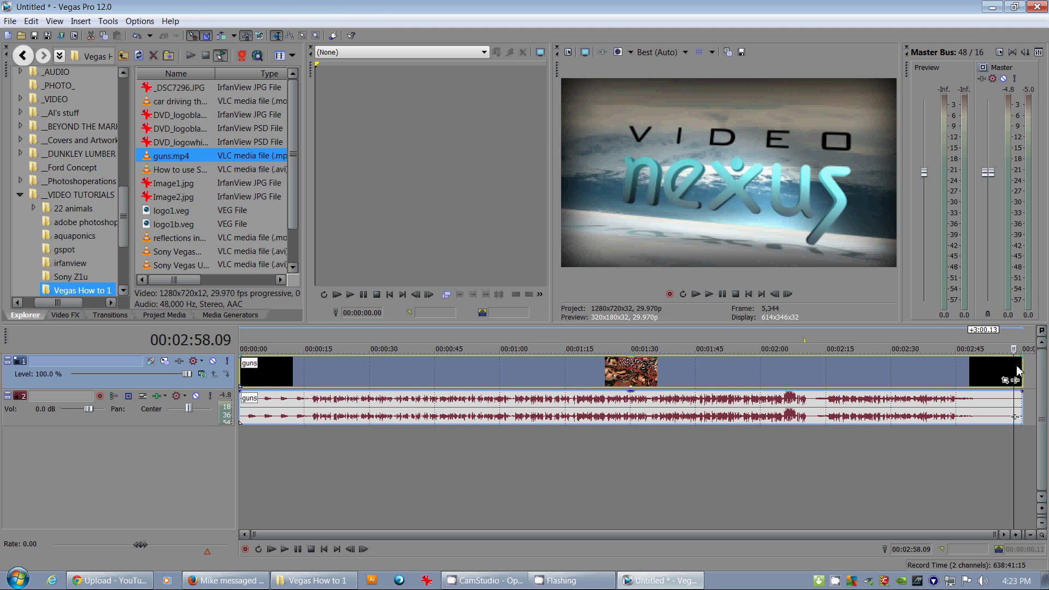
Switch to the Media Generators list and select Credit Roll to show its presets.
click(229, 316)
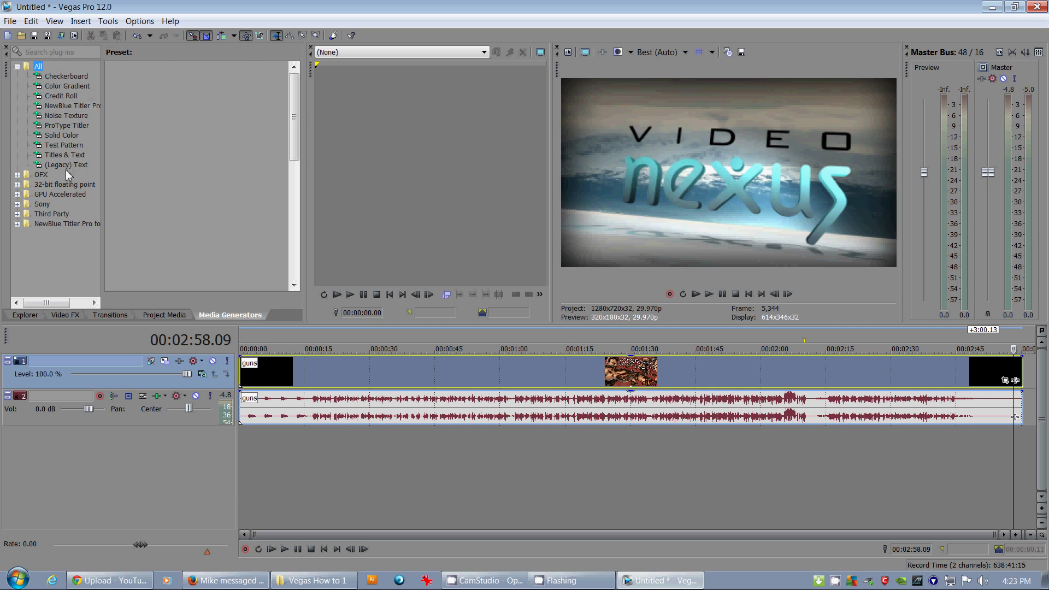
click(54, 94)
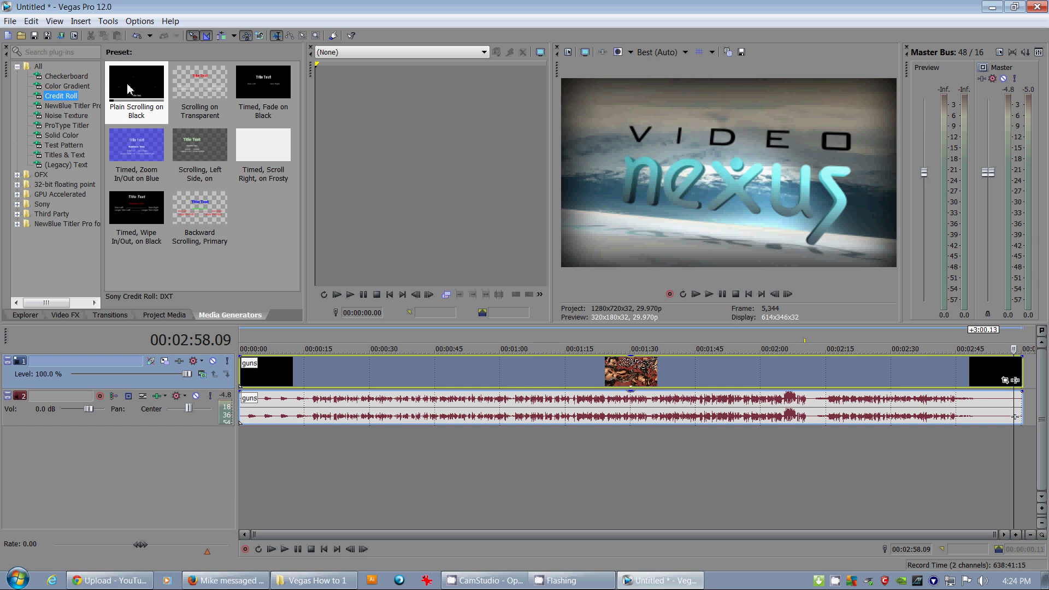
Add the Plain Scrolling on Black credit roll right after guns.mp4 on the timeline.
click(129, 89)
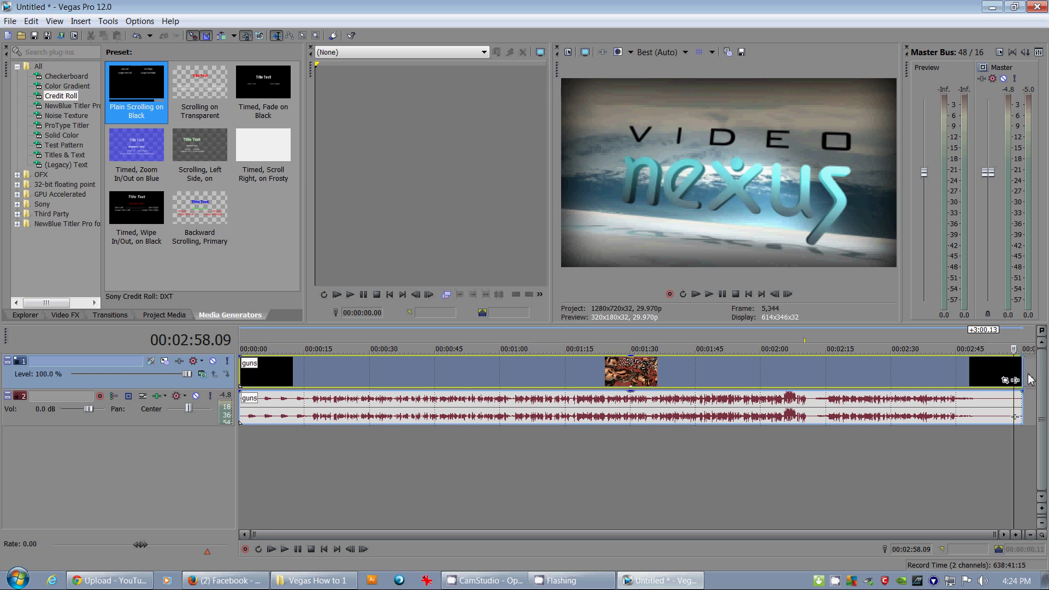
drag(1030, 377, 1029, 376)
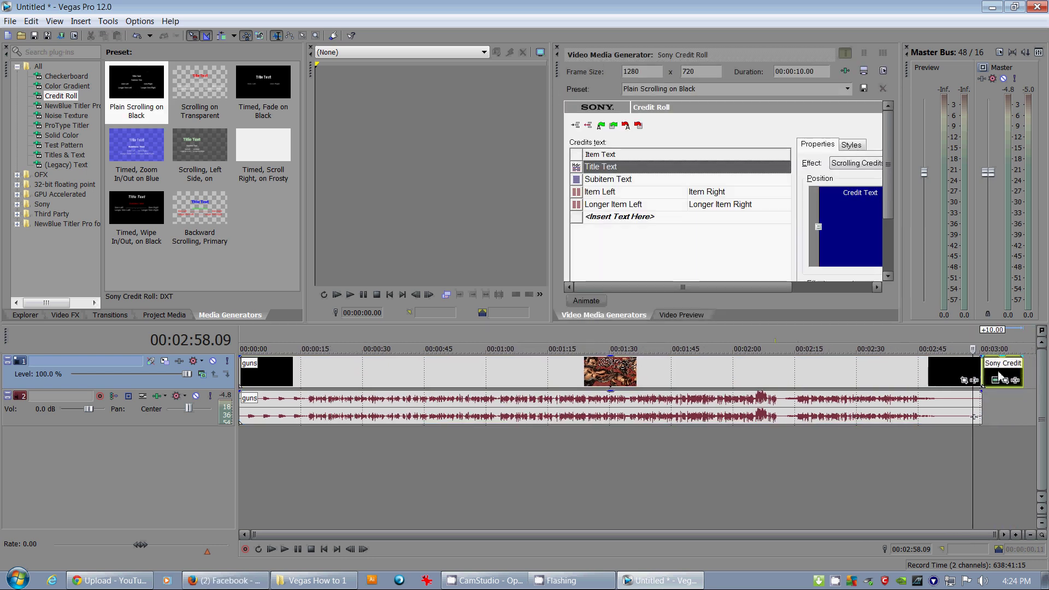
click(995, 372)
scroll(817, 365, up, 6)
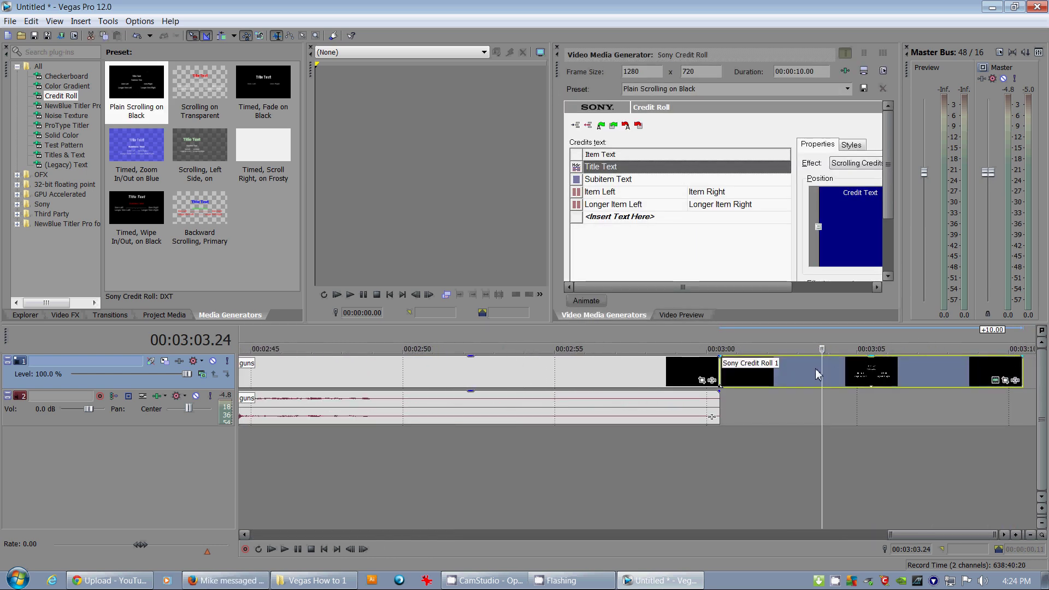
Dock the credit roll's Video Media Generator settings in their own middle panel.
double_click(815, 374)
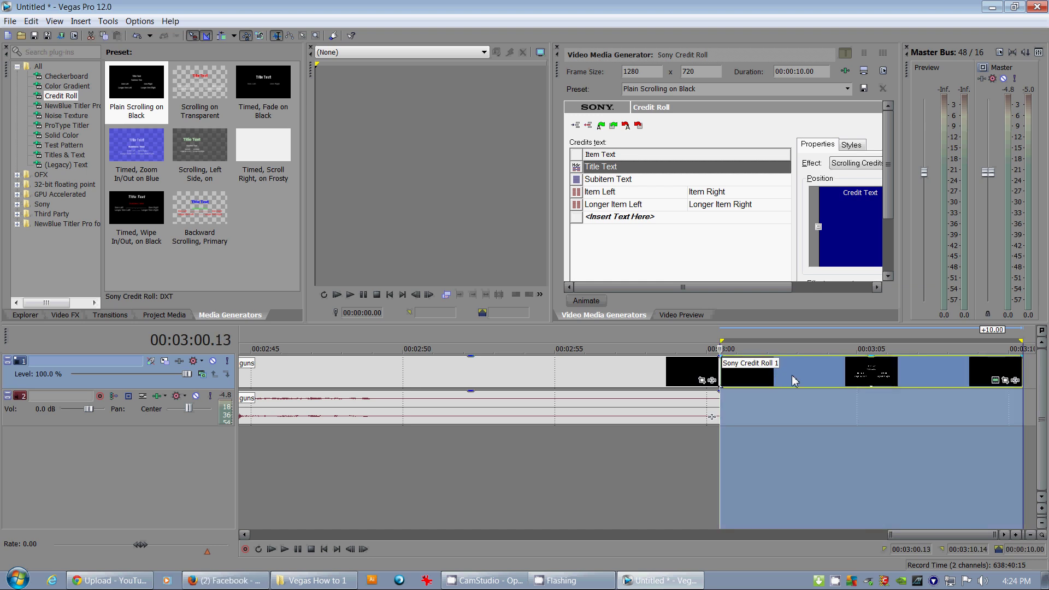
click(738, 377)
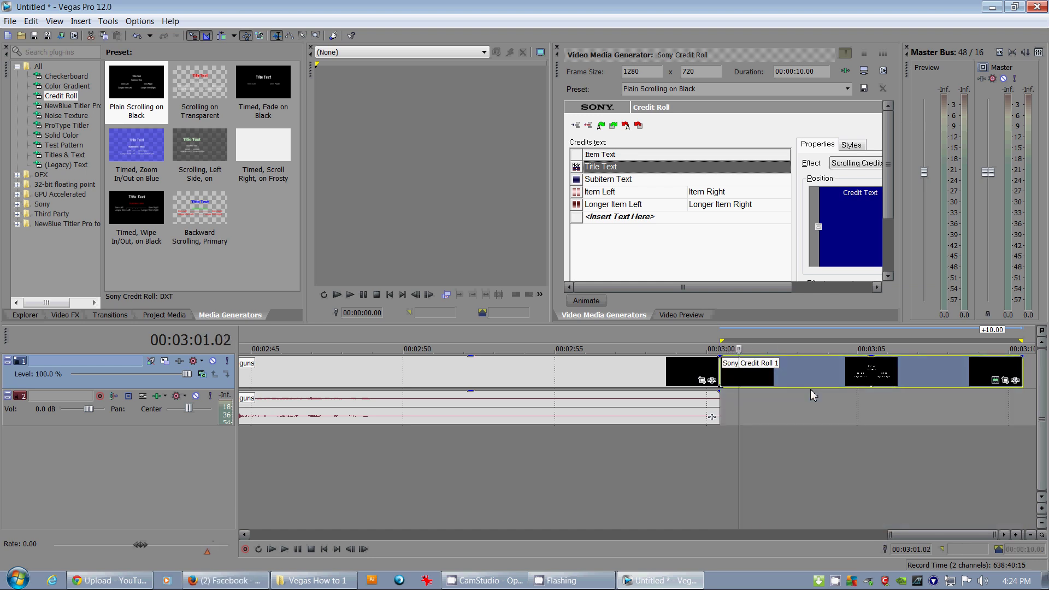
drag(556, 67, 112, 106)
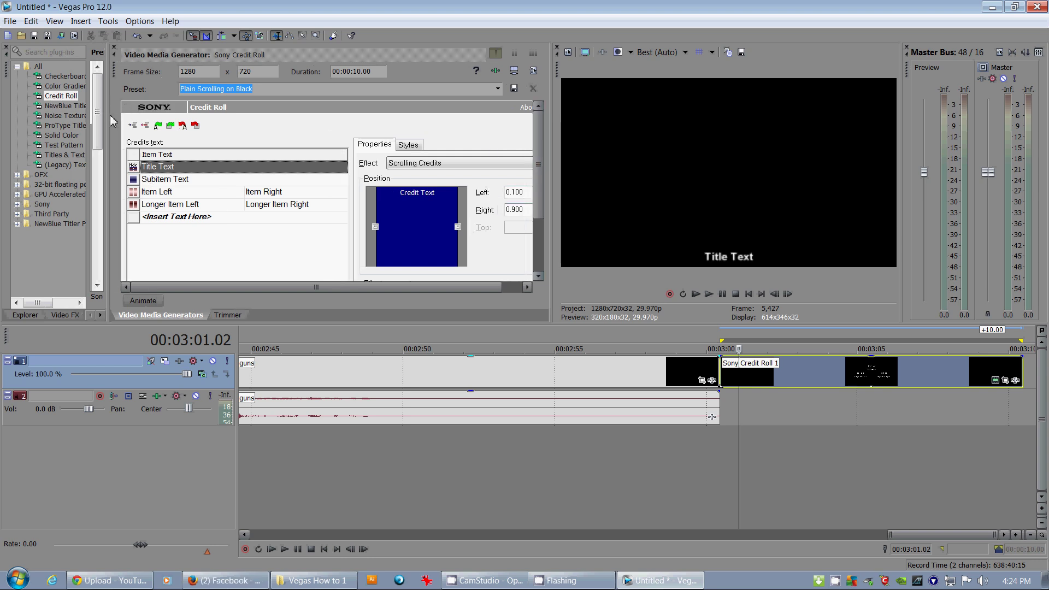
Change the credit roll's Title Text line to GUNS.
drag(109, 120, 82, 120)
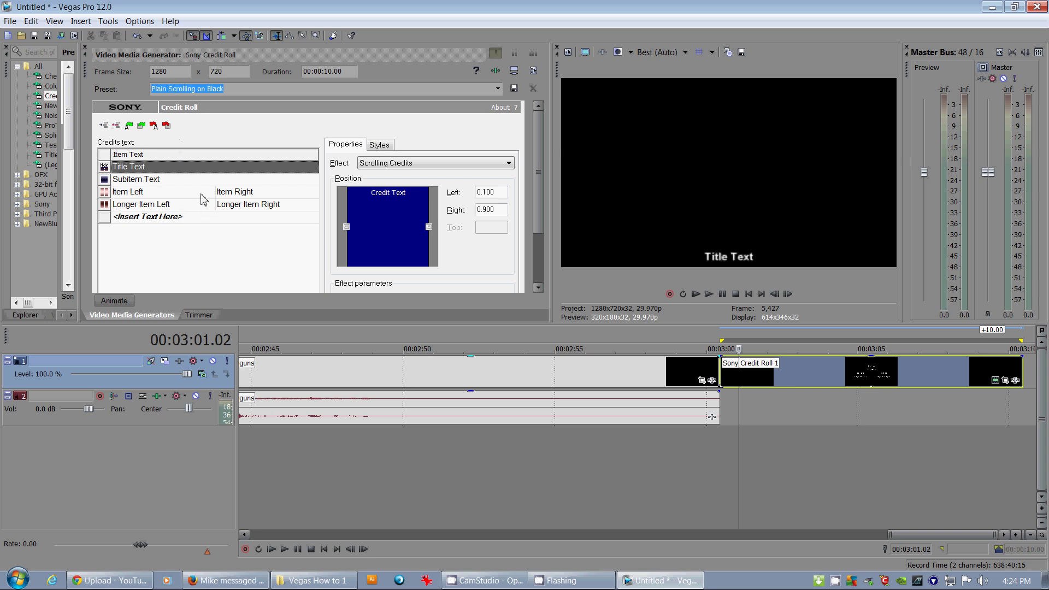
click(147, 156)
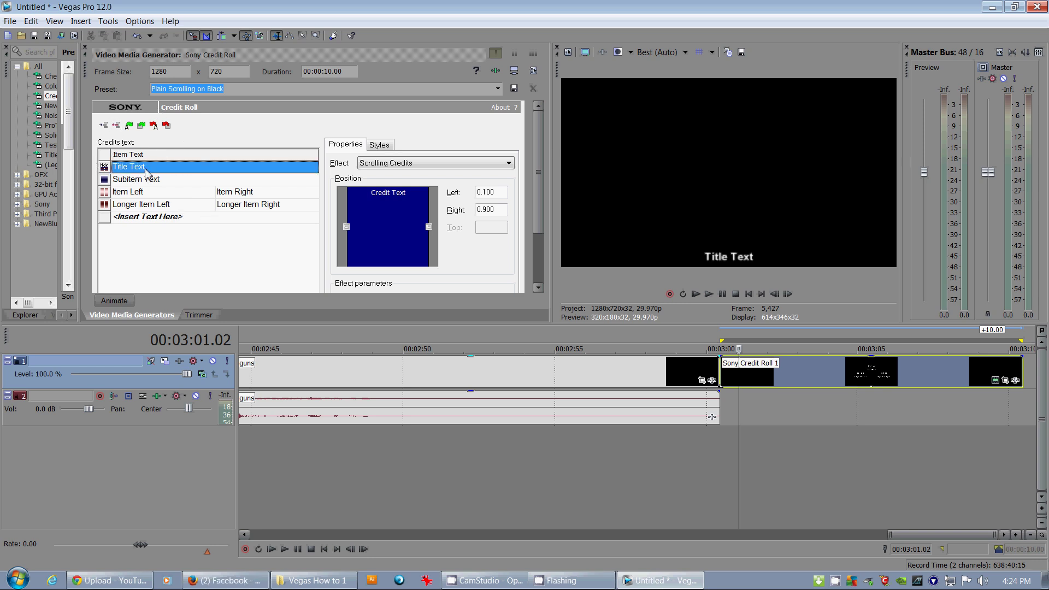
click(146, 172)
text(gun)
key(BackSpace)
key(BackSpace)
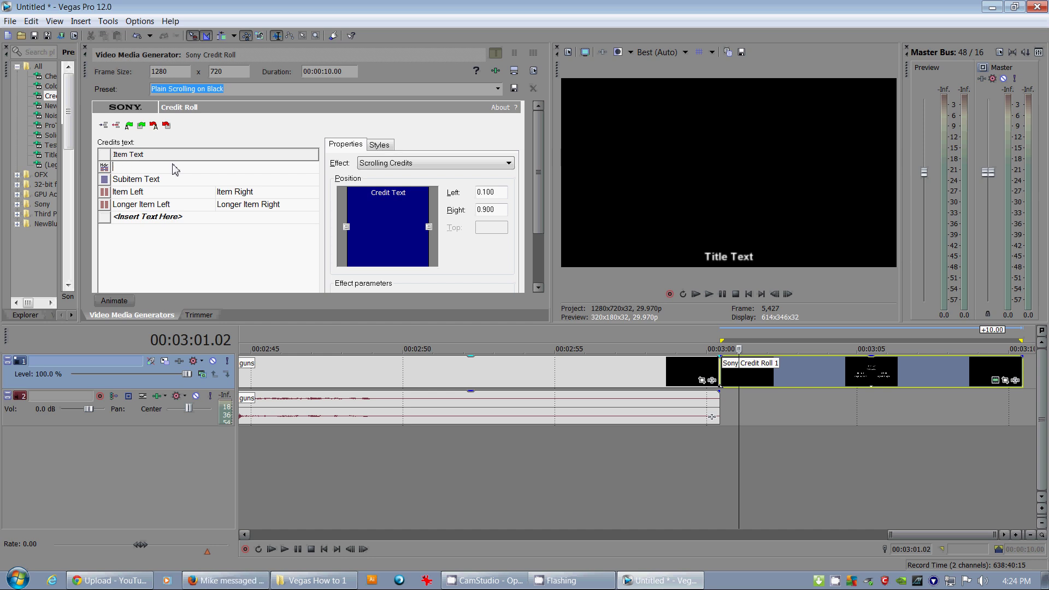
text(NS)
key(Tab)
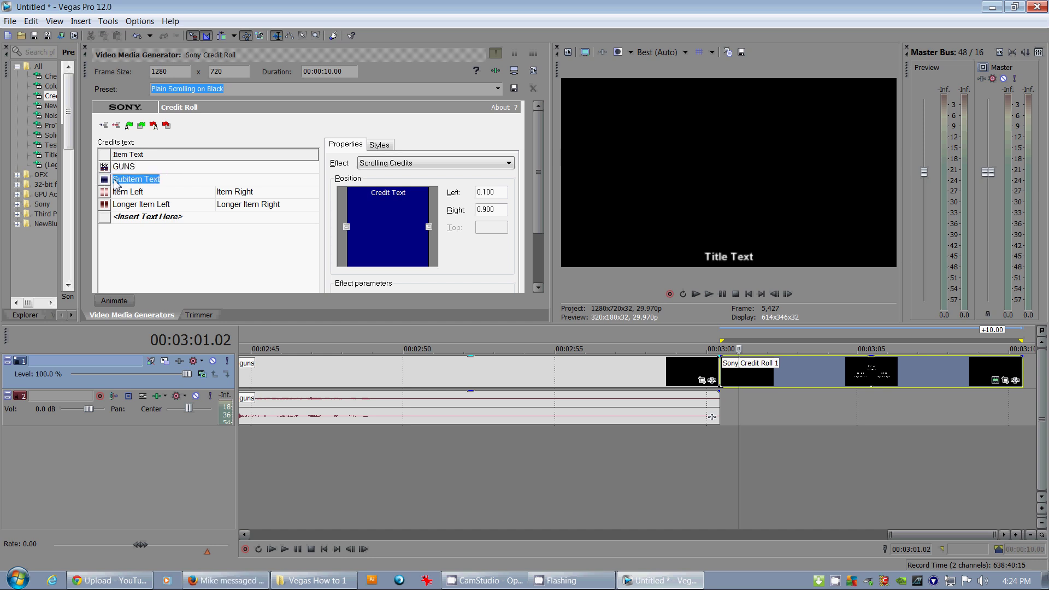
Mark a loop region over the start of the credit roll.
drag(733, 348, 727, 344)
click(734, 339)
drag(727, 333, 896, 334)
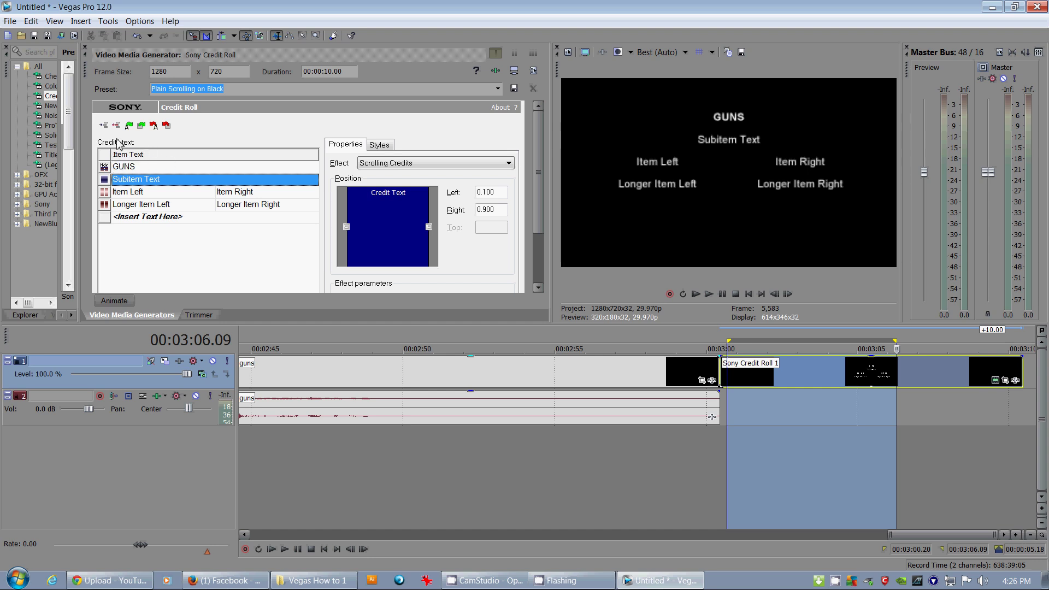
Look over the line-style choices for the GUNS, Item Left and Subitem Text lines.
click(104, 167)
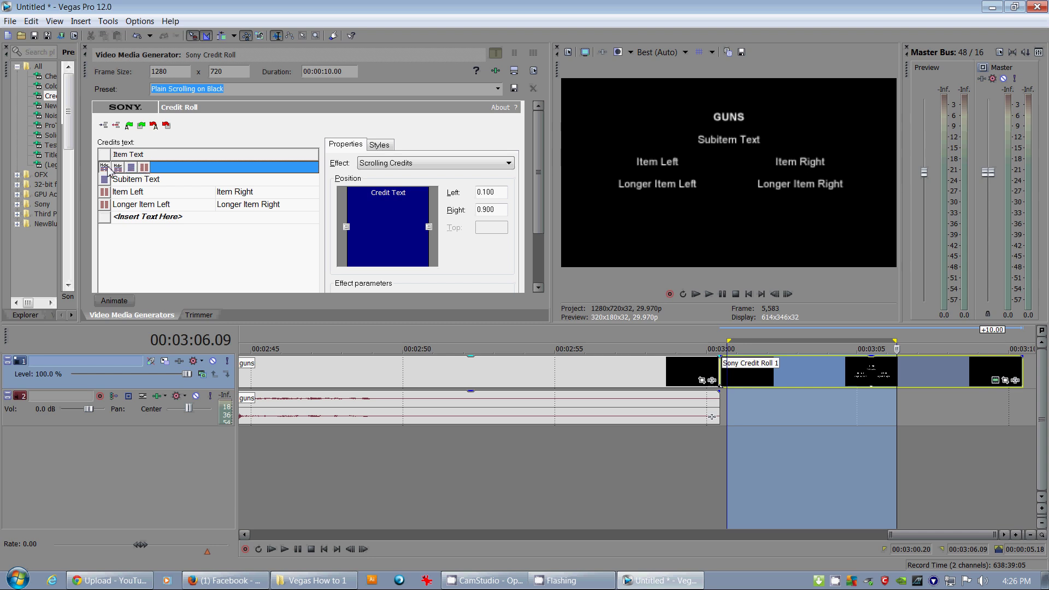
click(105, 193)
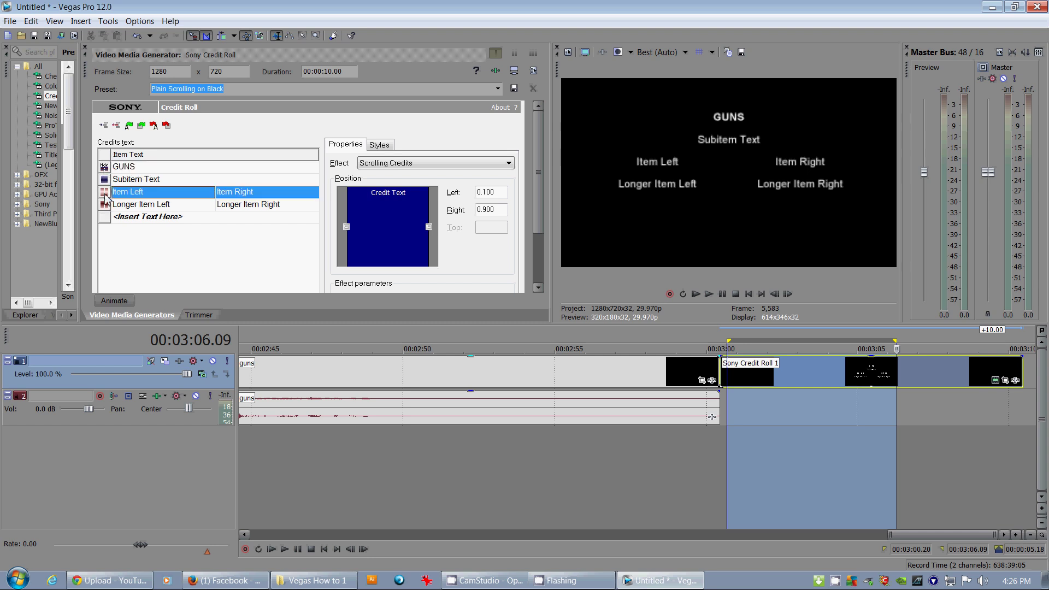
click(104, 180)
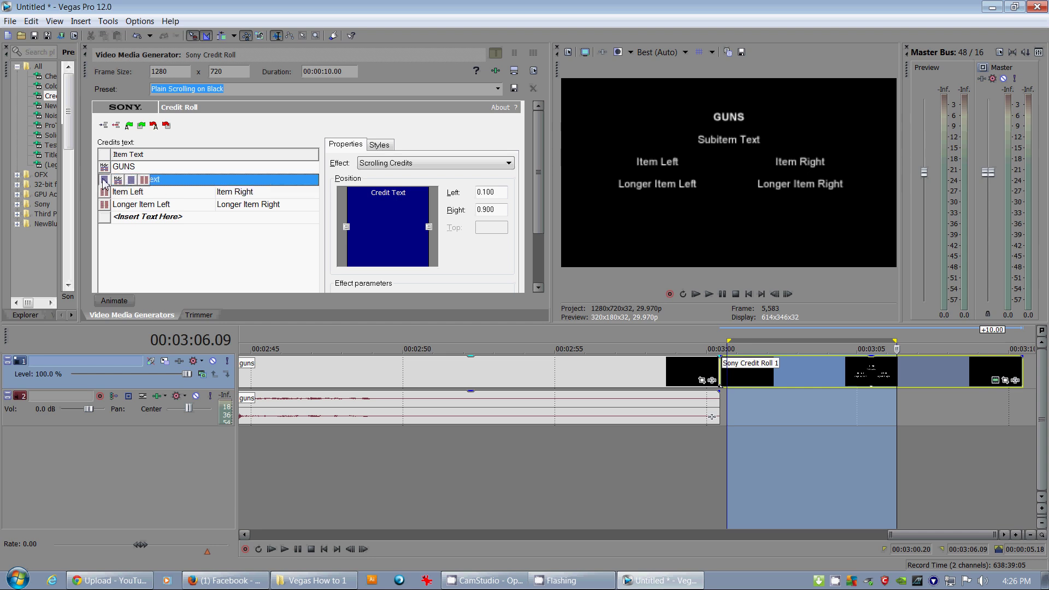
click(105, 181)
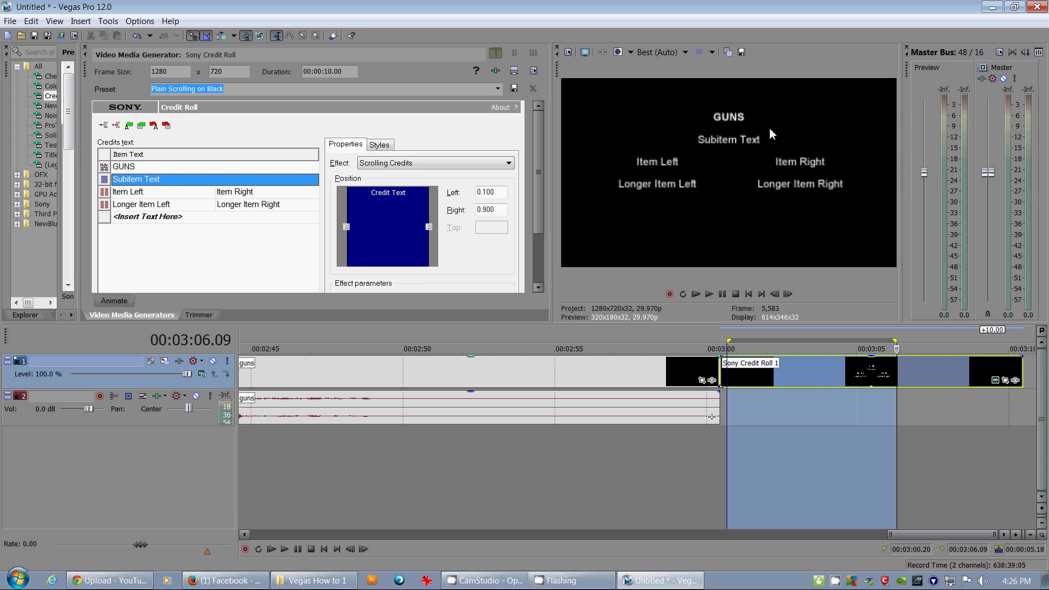
Duplicate the GUNS line and clear the copy to leave a blank spacer row.
click(108, 168)
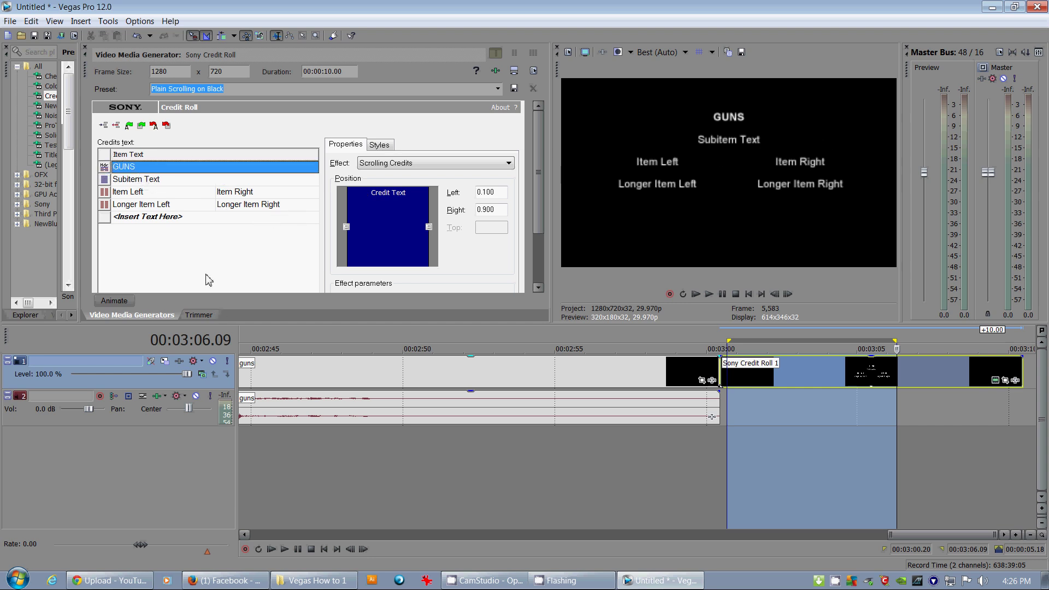
text(GUNS)
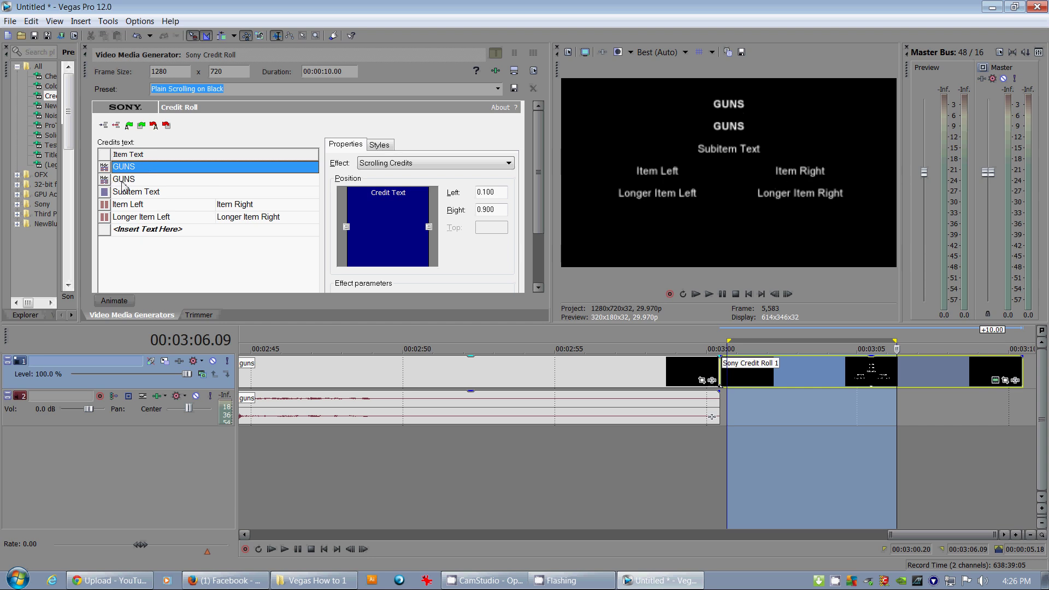
click(124, 182)
click(125, 182)
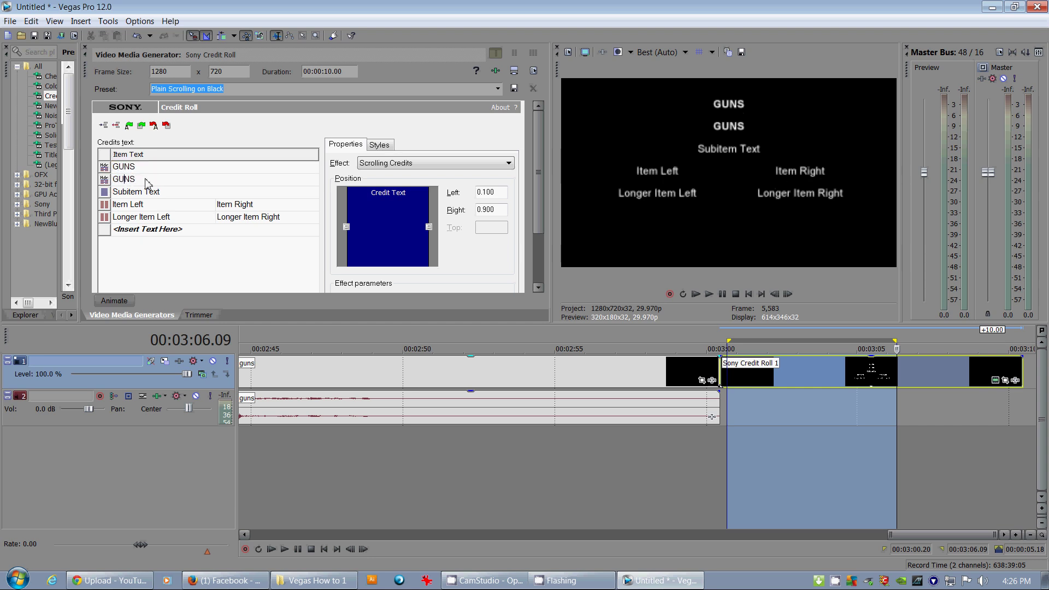
key(BackSpace)
click(107, 192)
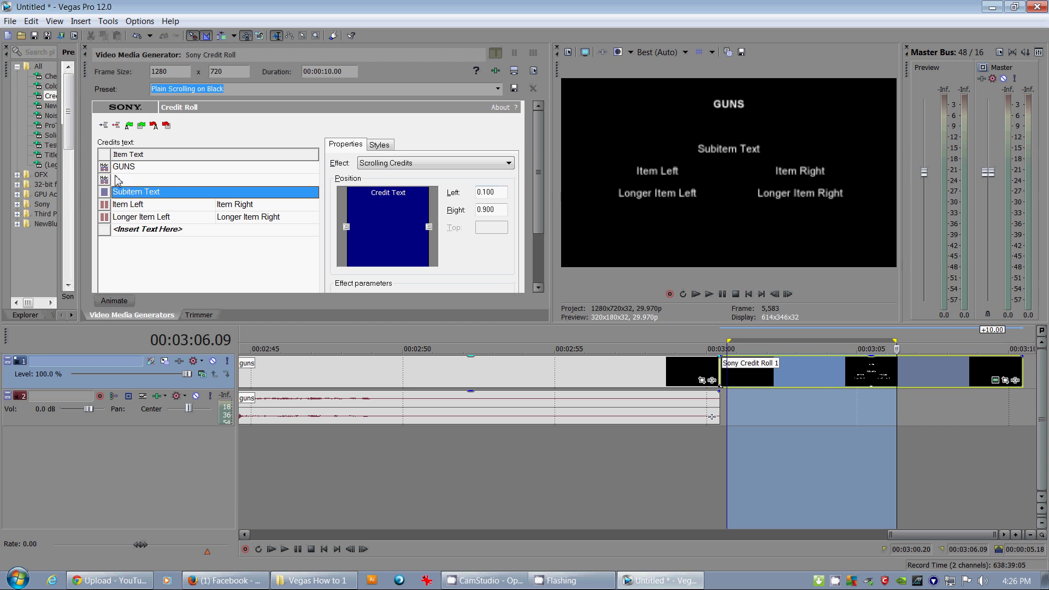
Replace Subitem Text with the directed-by credit and check it in the preview.
click(138, 195)
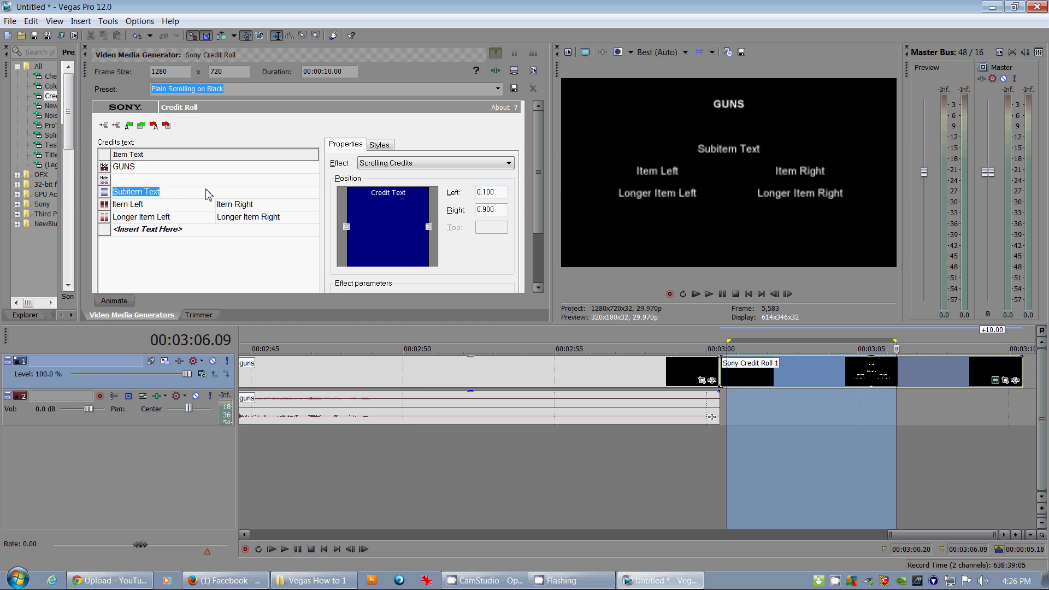
text(DIRECTED BY STEPH THE VIDEOGUY)
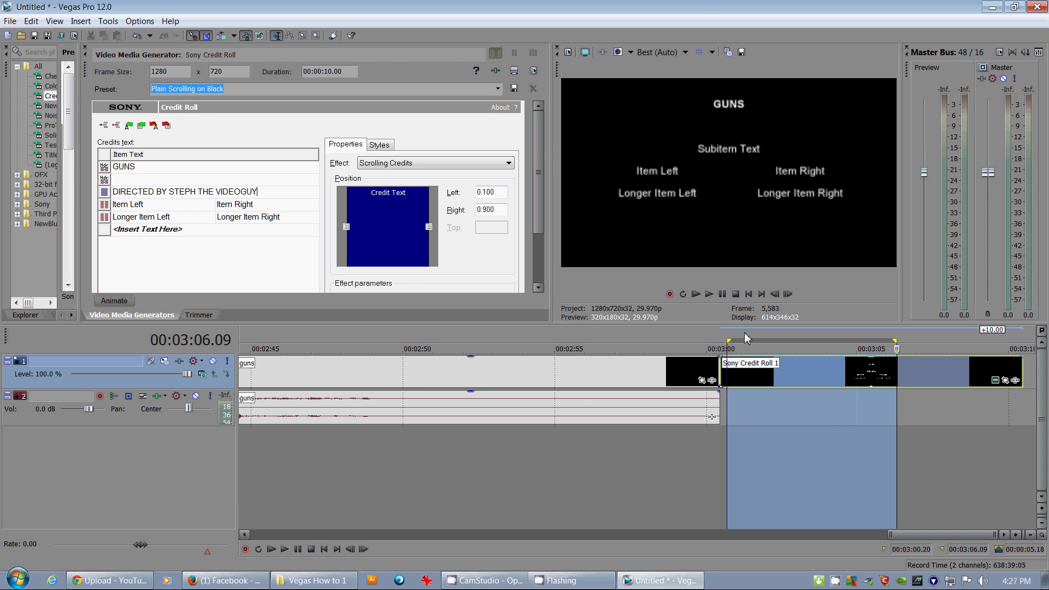
drag(746, 338, 829, 333)
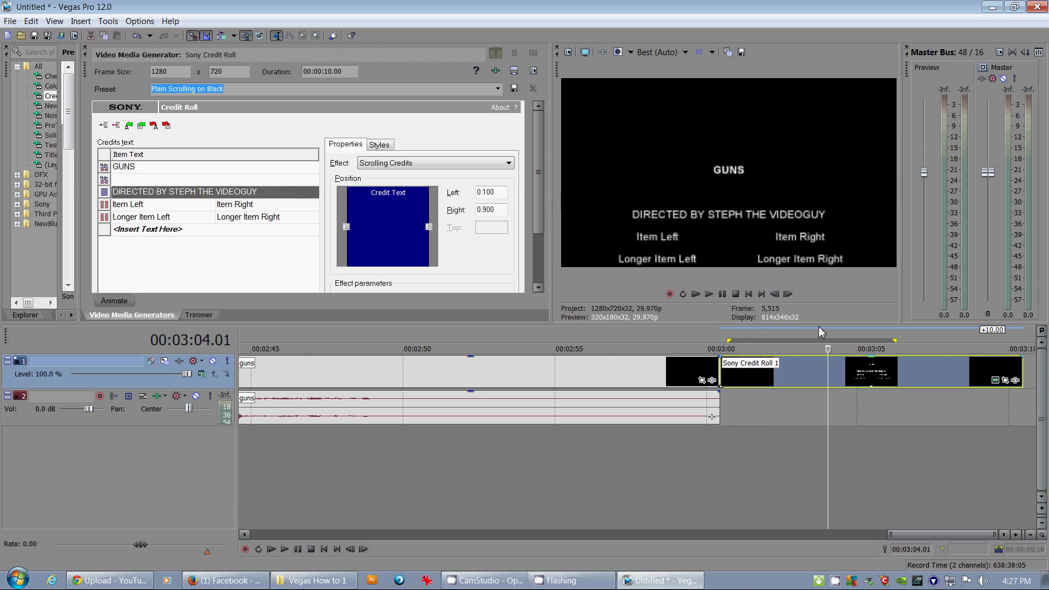
click(845, 335)
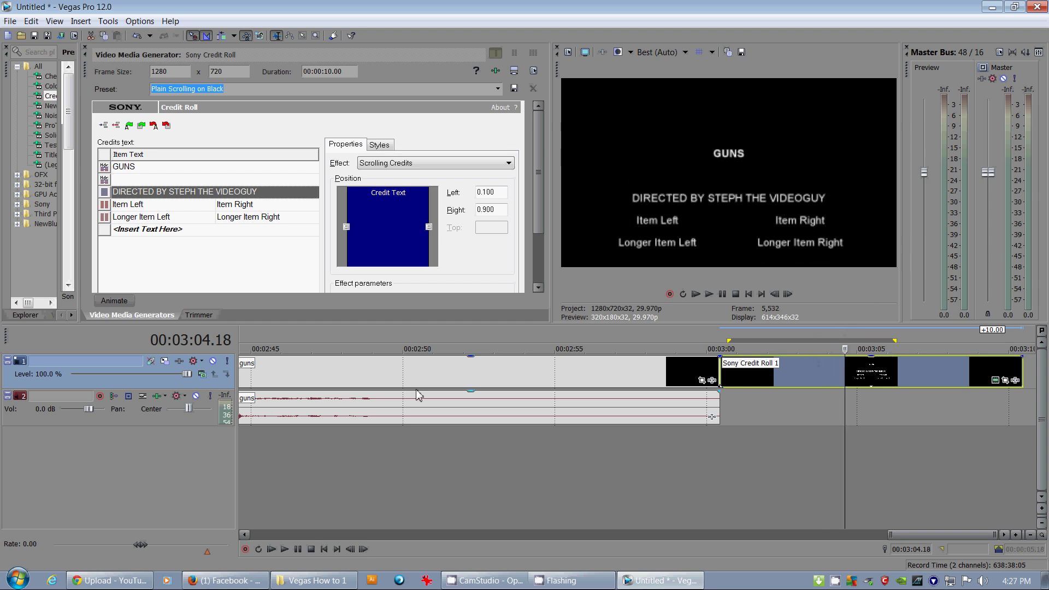
Set the two-column header line to CROWS and GUNS.
click(132, 204)
click(131, 204)
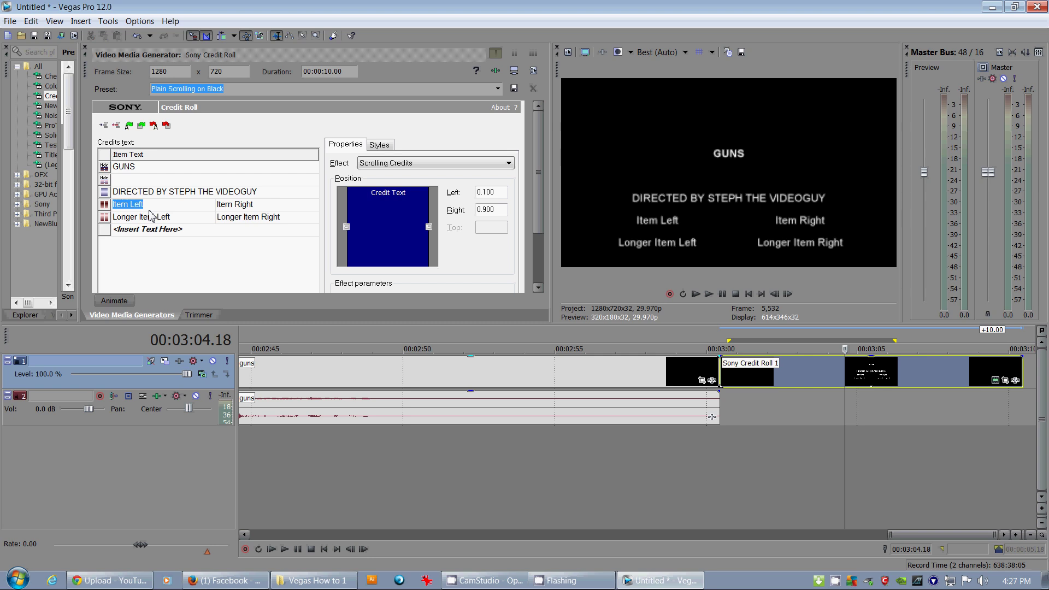
text(CROWS)
key(Tab)
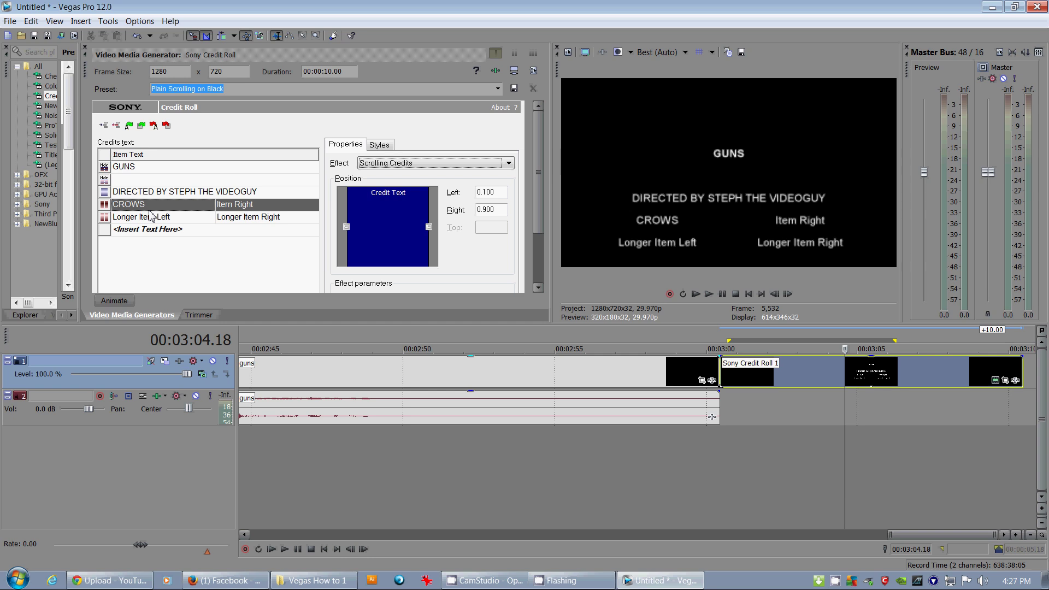
click(248, 212)
click(249, 211)
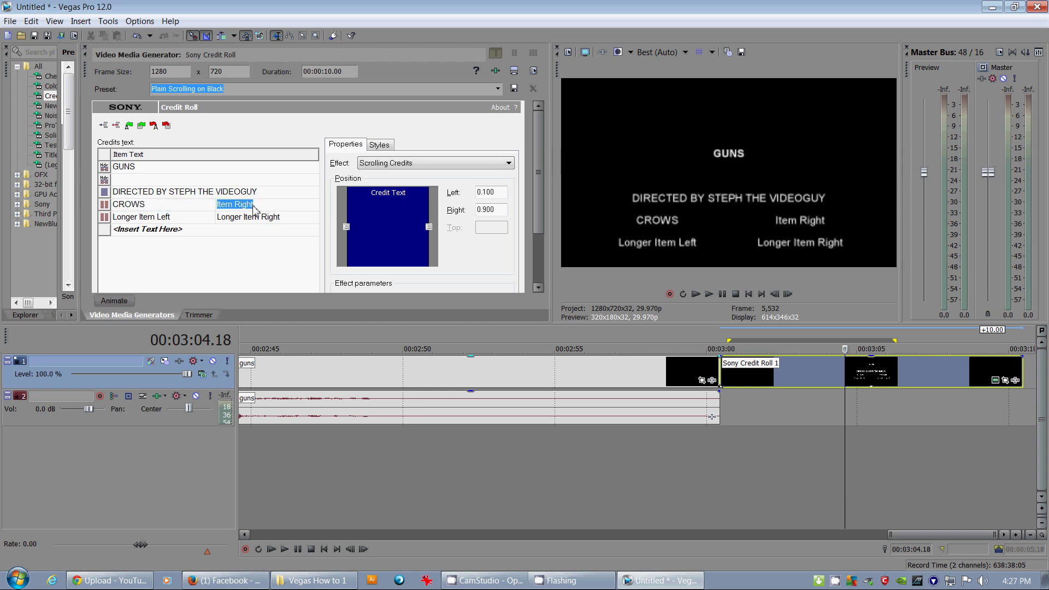
text(GUNS)
Fill the next two-column row with some guy and other guy.
click(146, 219)
click(147, 219)
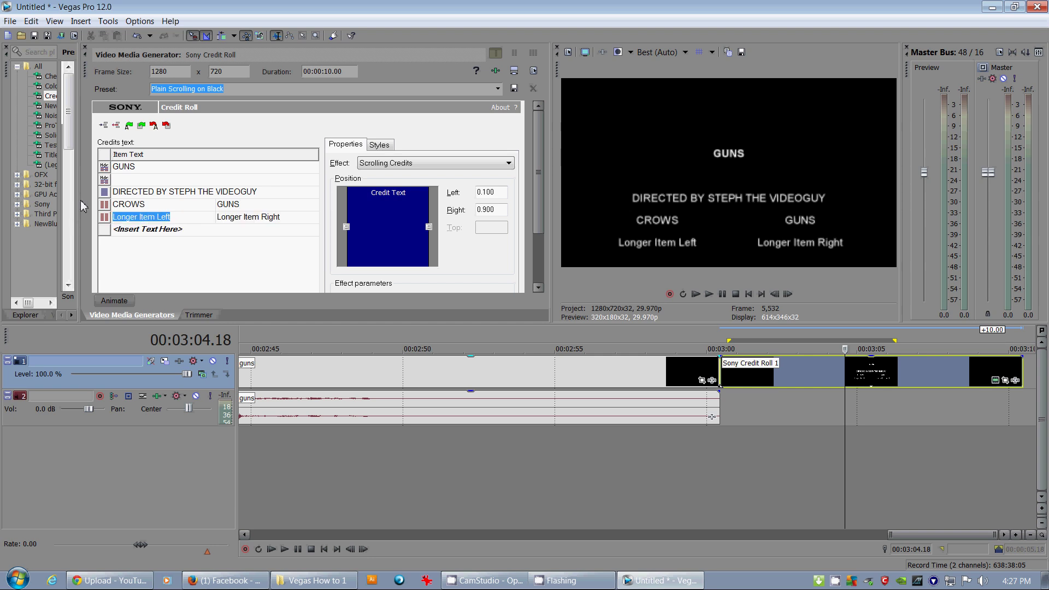
text(some guy)
key(Return)
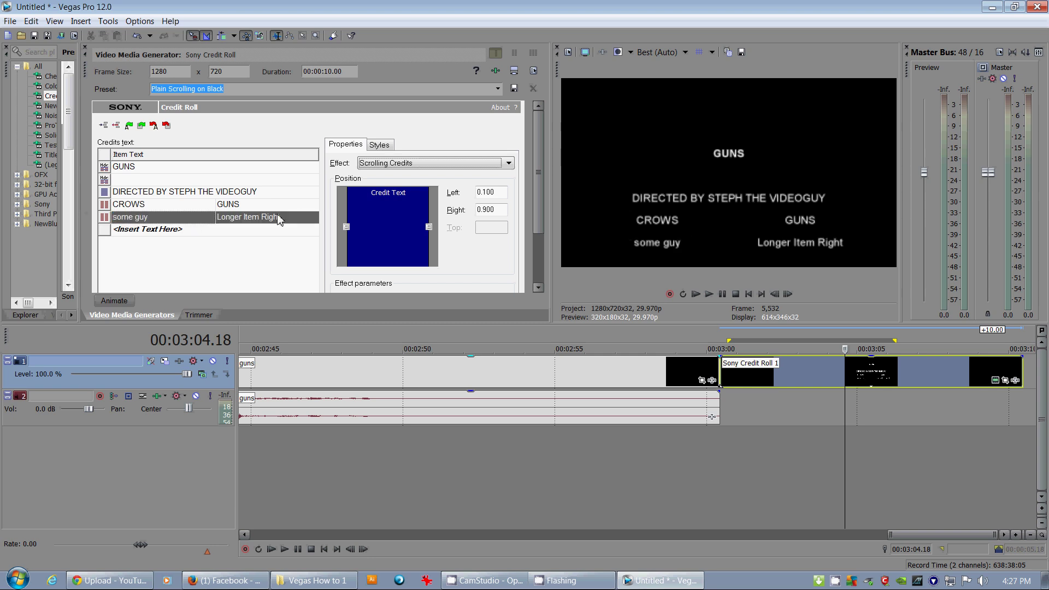
click(261, 218)
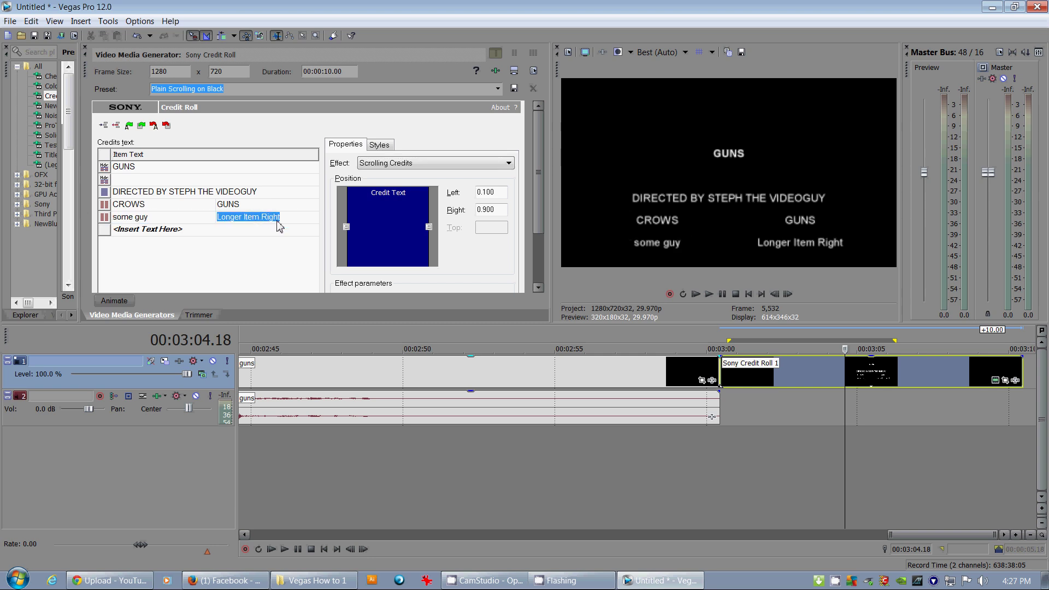
text(other guy)
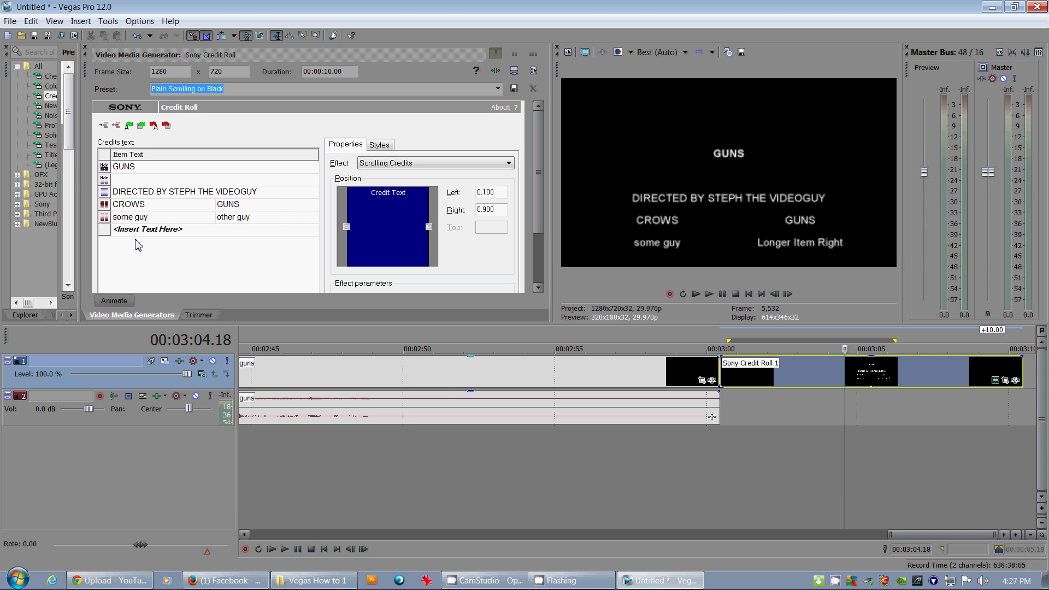
Add three empty two-column rows below the name row.
click(112, 232)
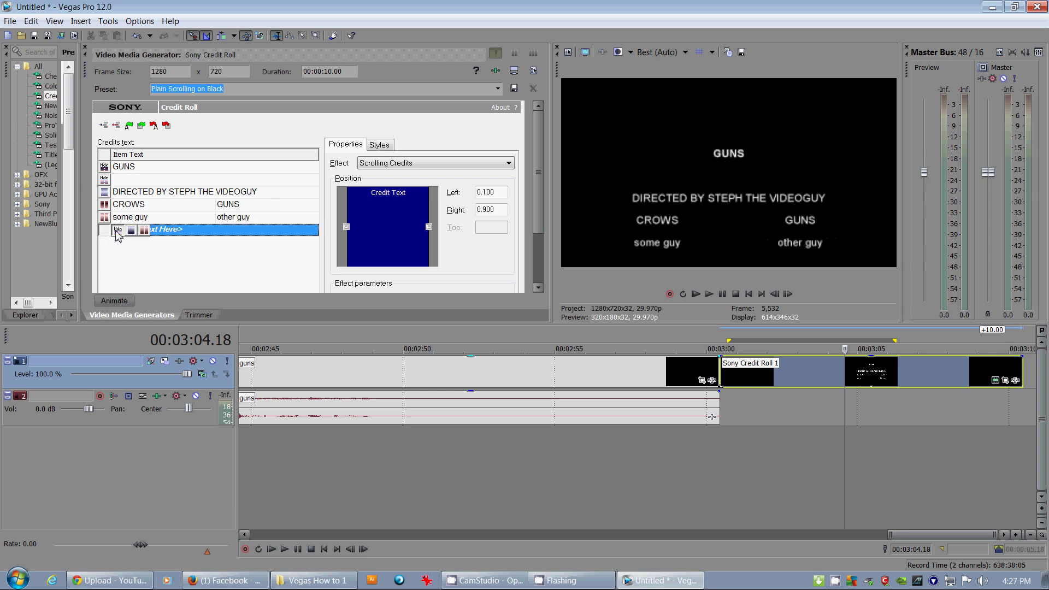
click(145, 231)
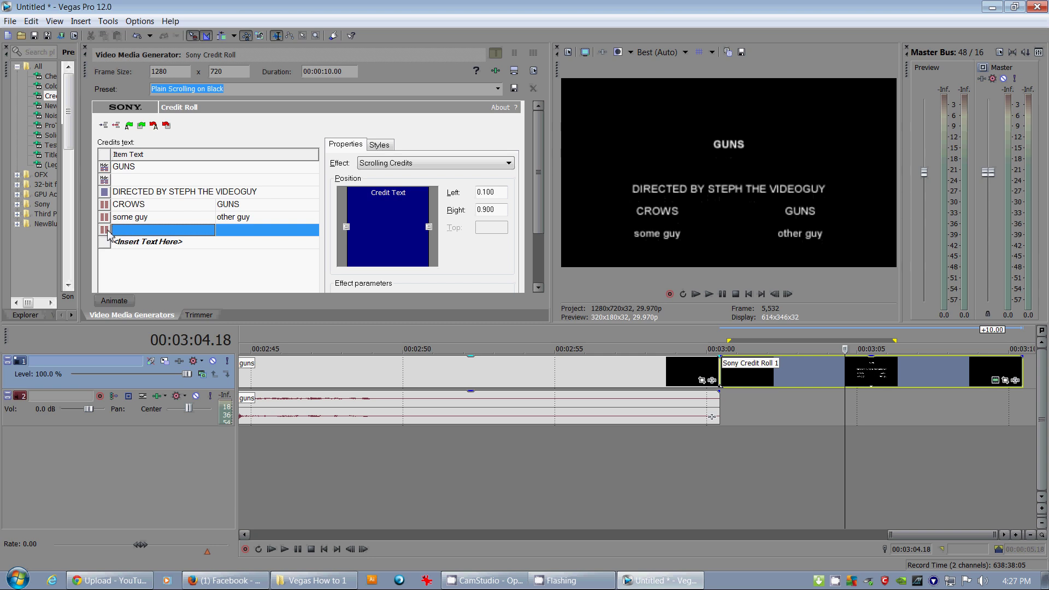
click(112, 242)
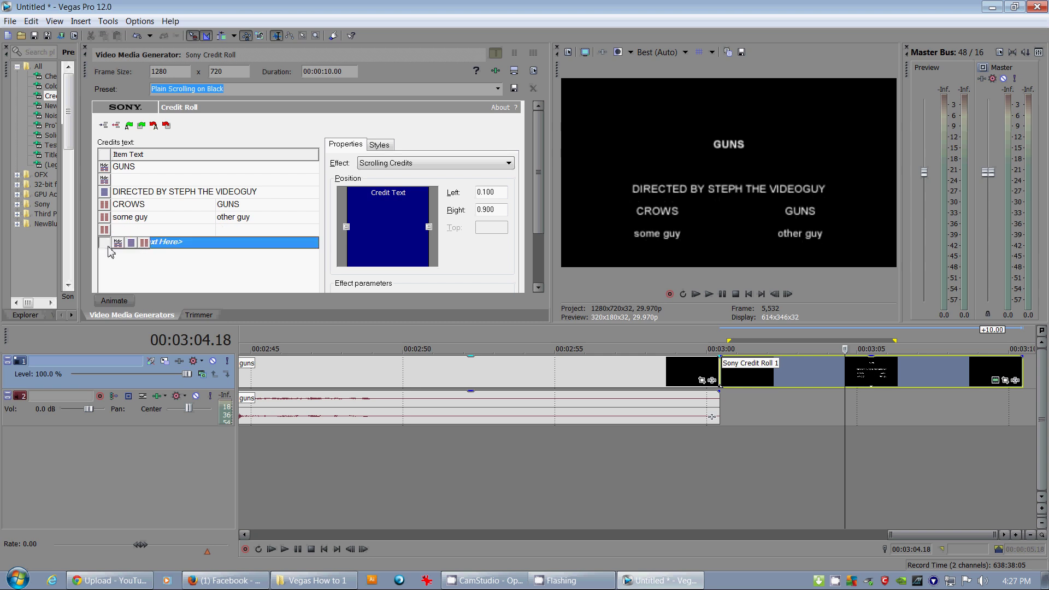
click(143, 242)
click(145, 256)
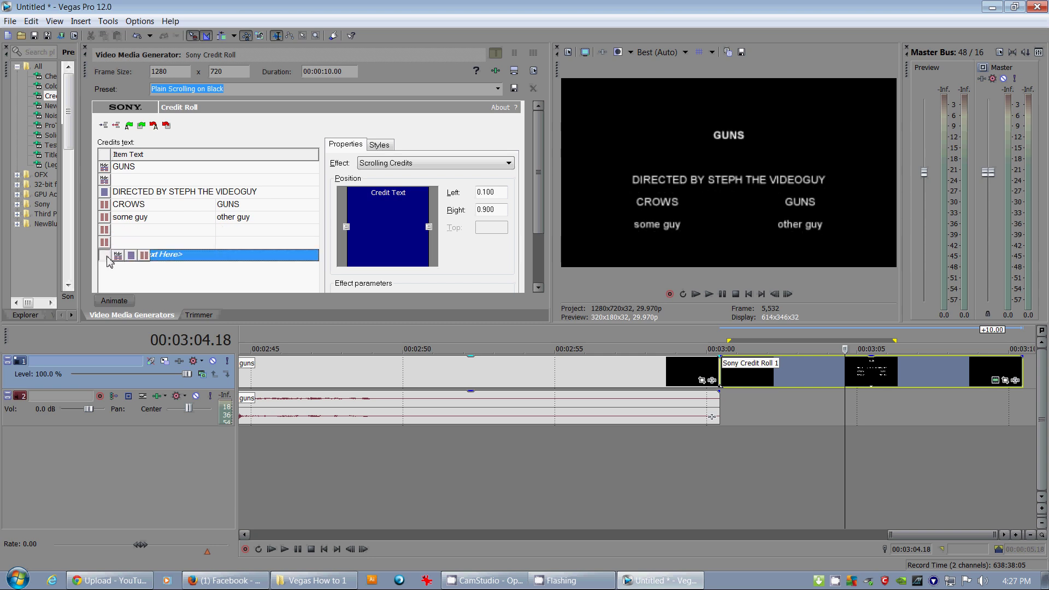
click(145, 257)
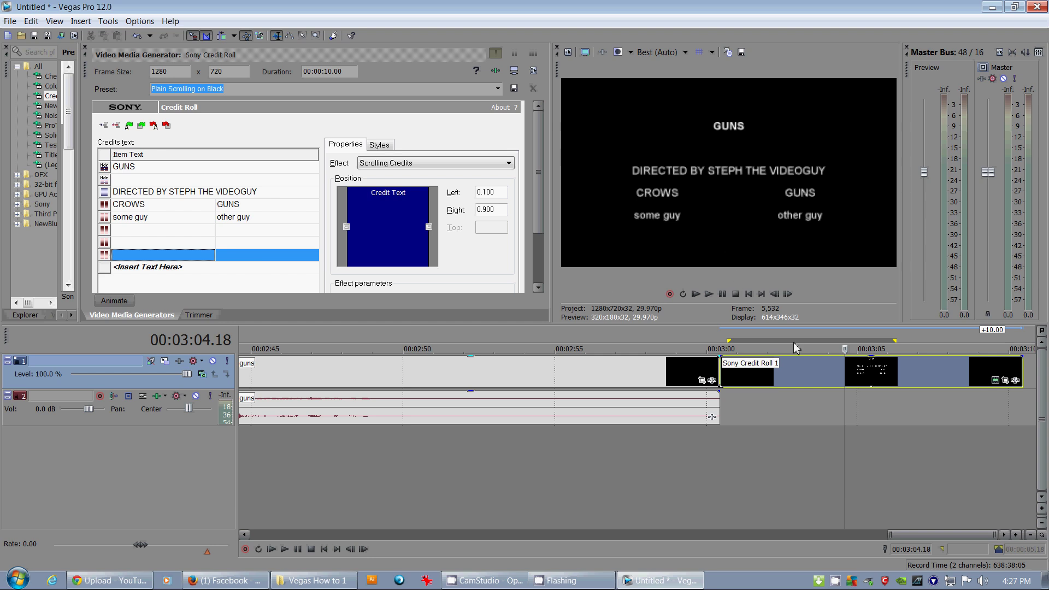
Preview the credits, then paste several copies of the some guy / other guy row.
drag(754, 339, 766, 339)
key(space)
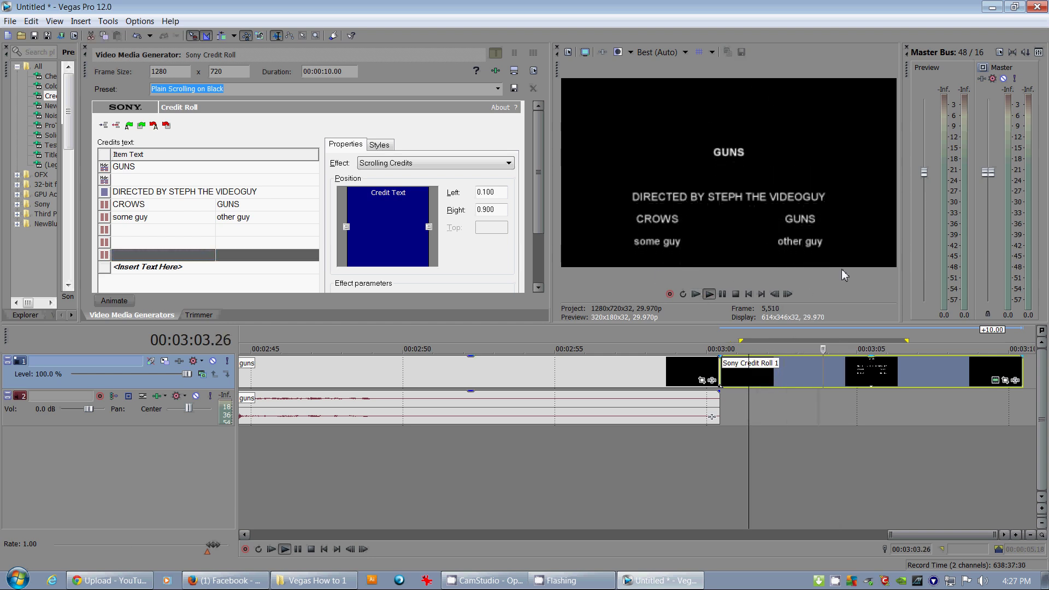
key(Return)
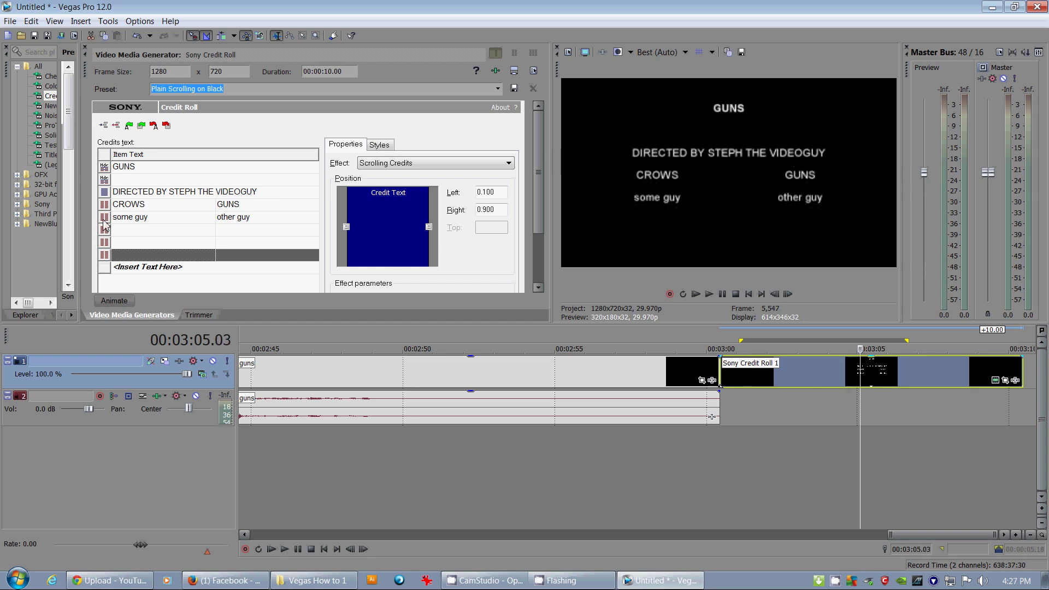
click(104, 217)
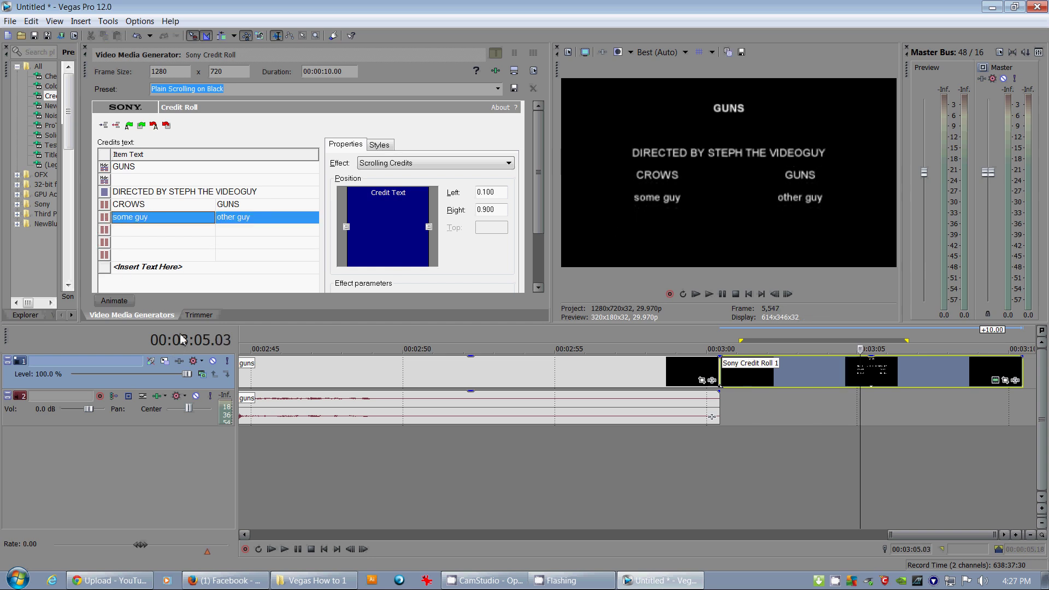
key(ctrl+c)
key(ctrl+v)
key(ctrl+v)
key(ctrl+v)
key(ctrl+v)
key(ctrl+v)
key(ctrl+v)
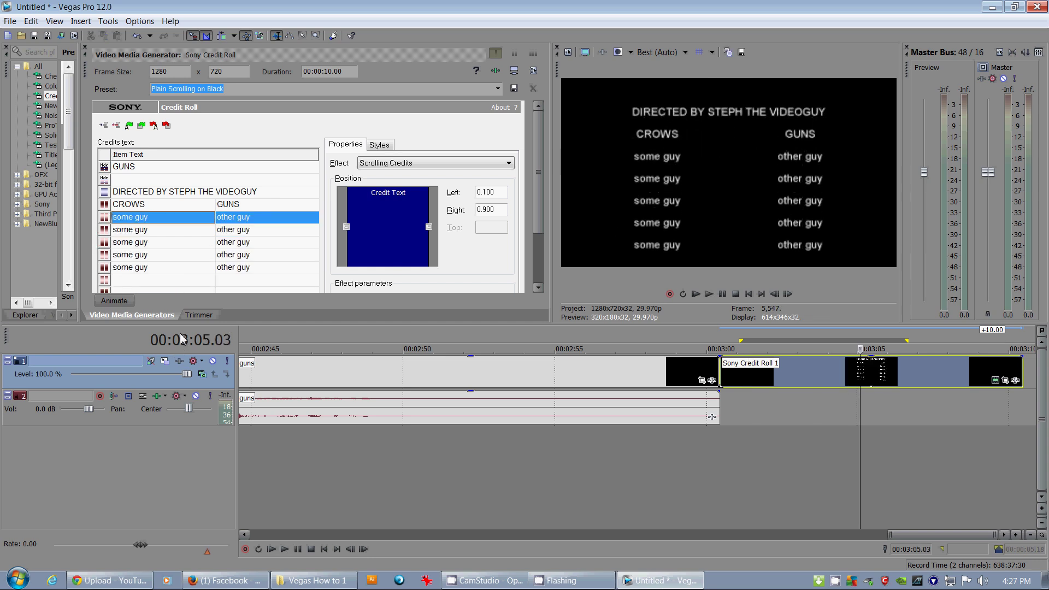
Replay the credit roll from its start to check the repeated name rows.
click(756, 343)
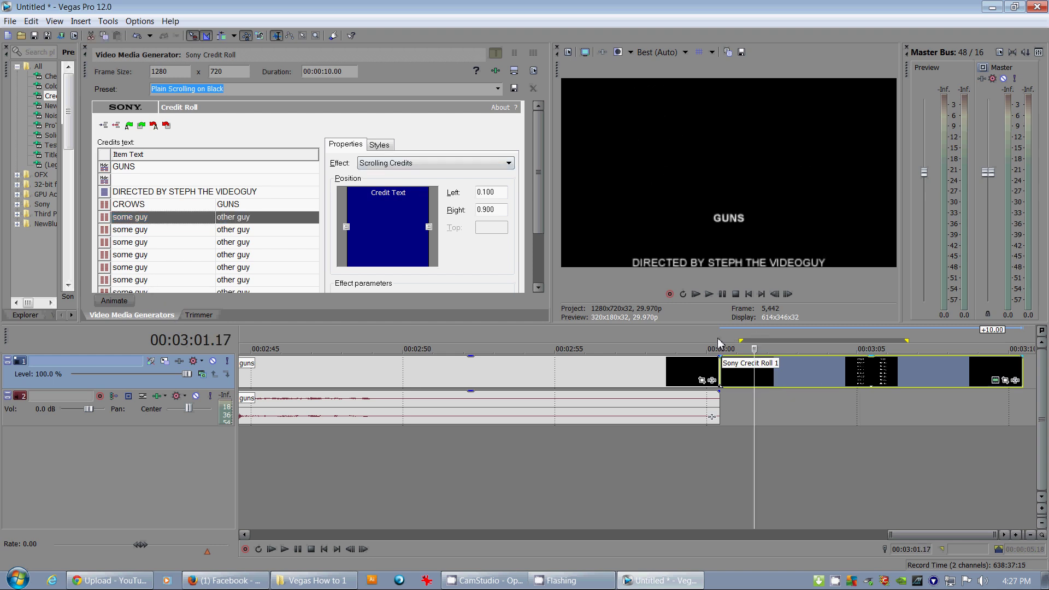
click(727, 343)
key(space)
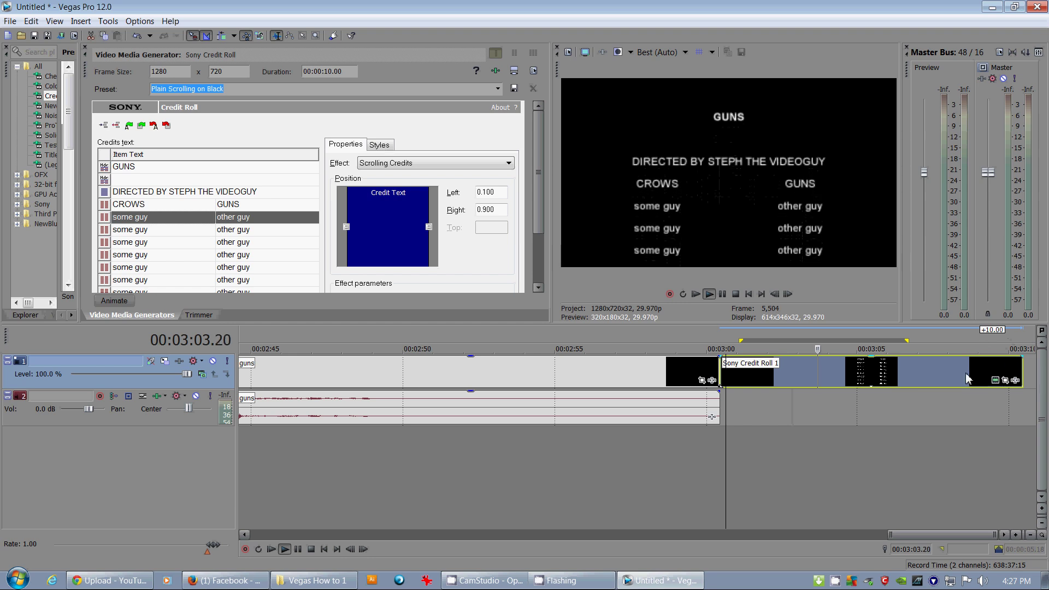
key(Return)
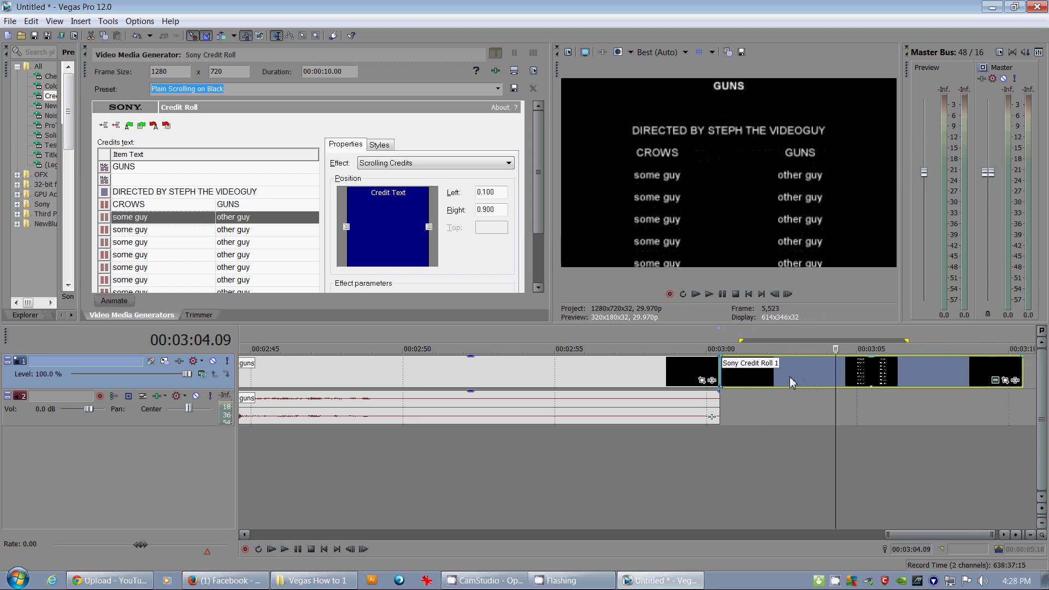
click(978, 366)
Replay the credits from just before the roll begins.
scroll(976, 368, down, 2)
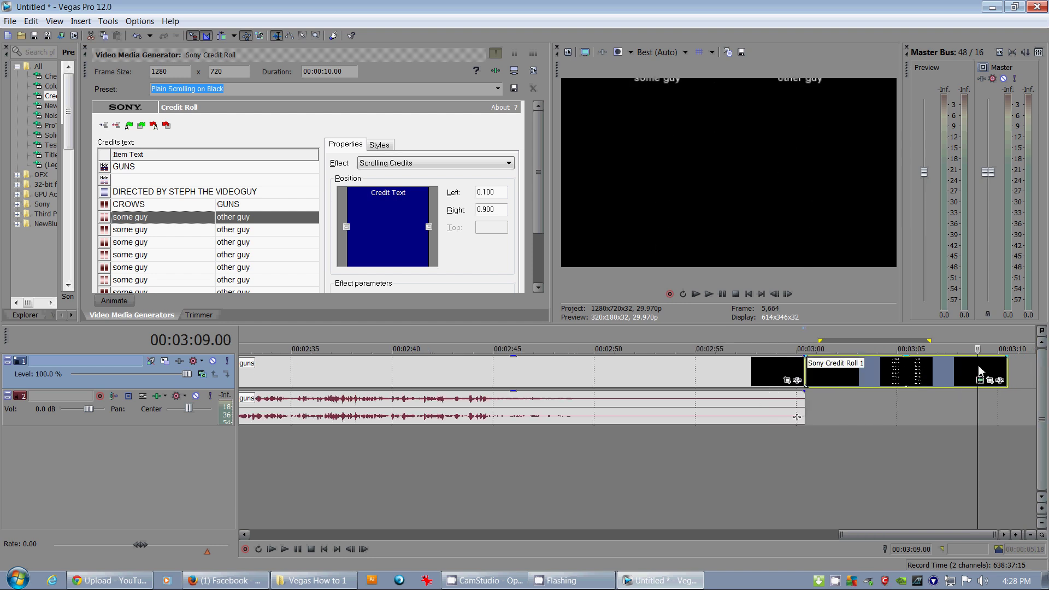
click(878, 369)
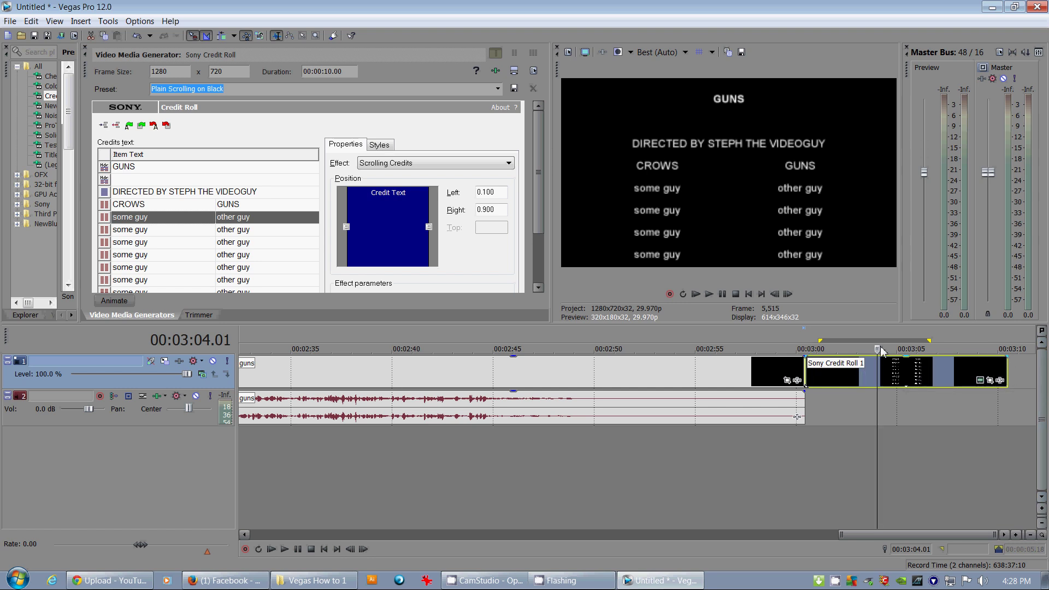
click(831, 334)
key(space)
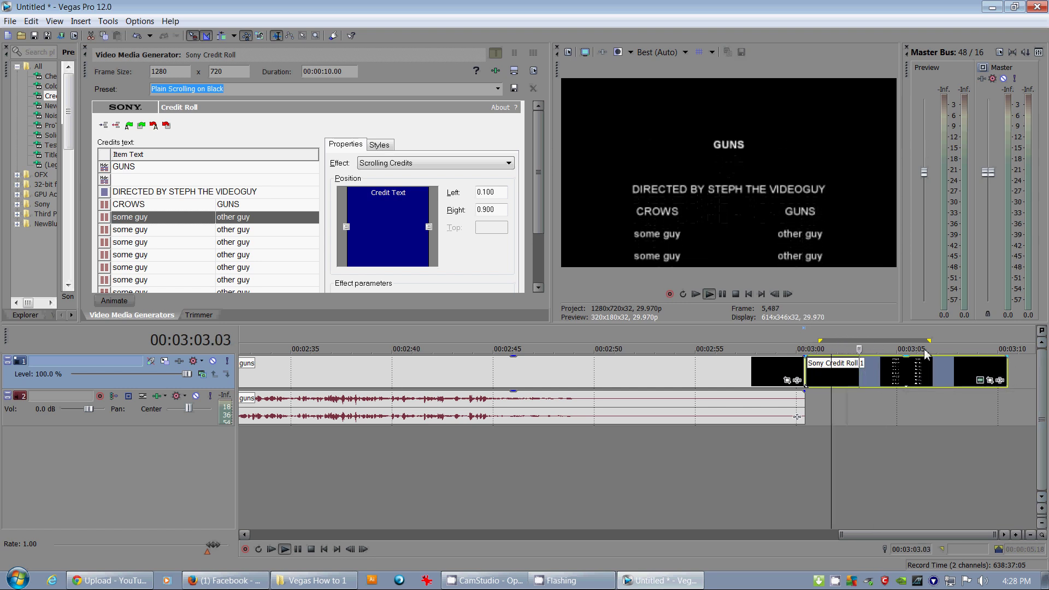
key(Return)
Stretch the credit roll event to about 35 seconds so the credits scroll slower.
click(975, 372)
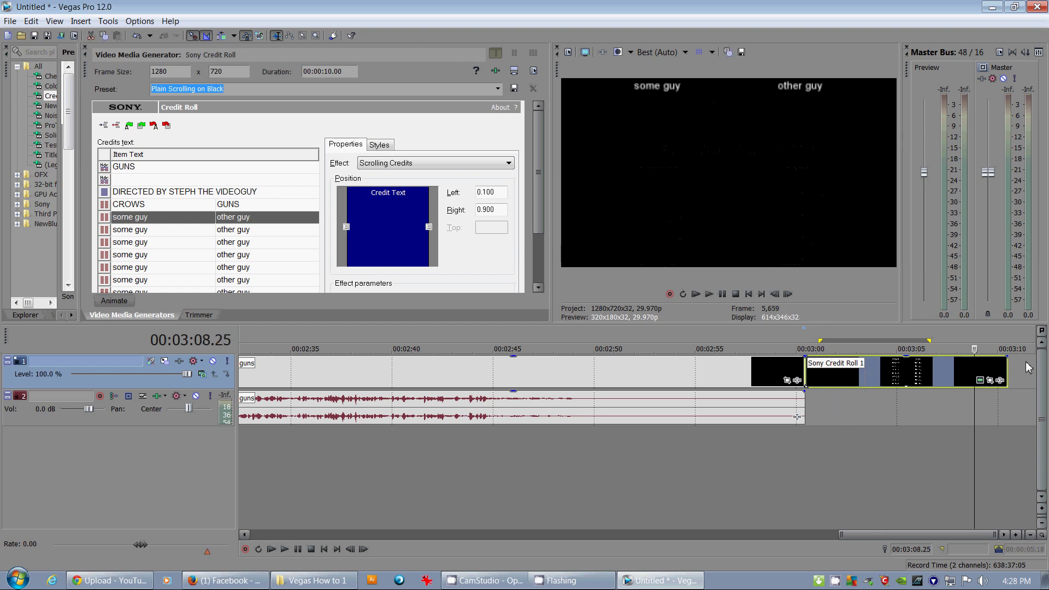
mouse_move(1007, 371)
mouse_down()
mouse_move(1030, 371)
mouse_move(1004, 372)
mouse_up()
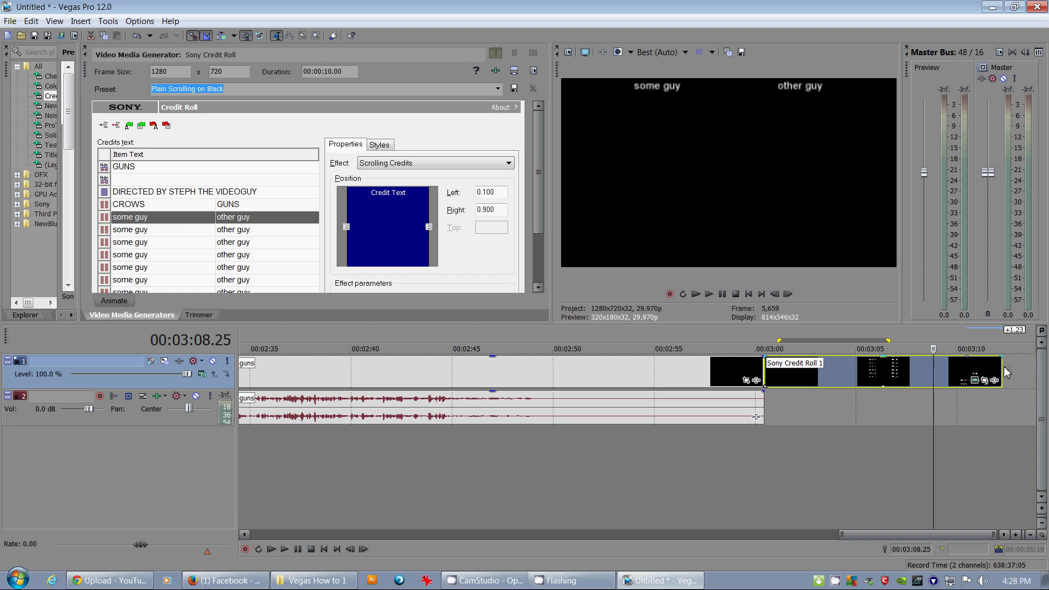
drag(1007, 373, 973, 373)
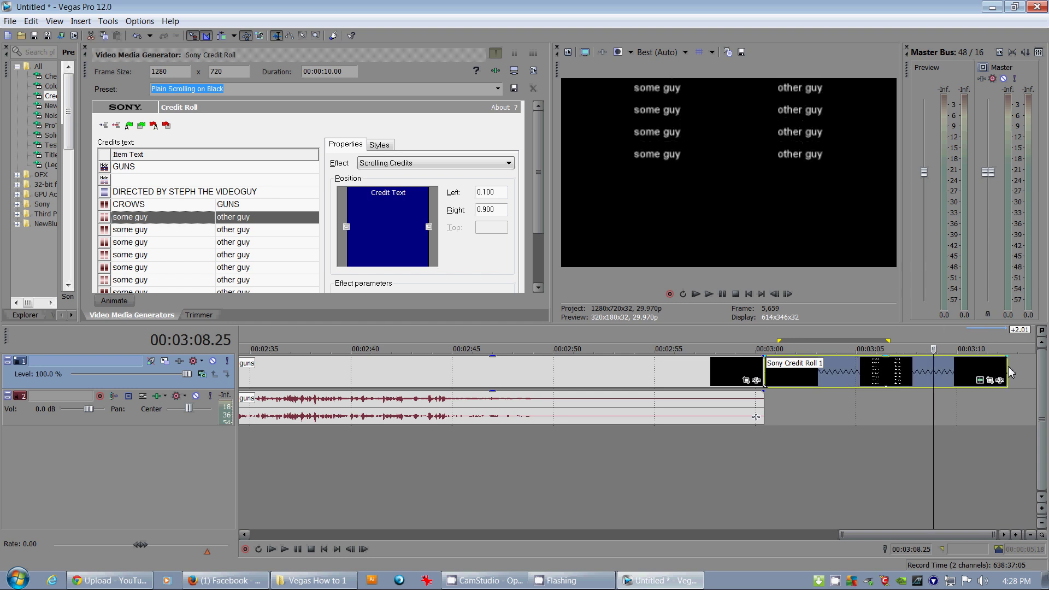
drag(1015, 372, 945, 375)
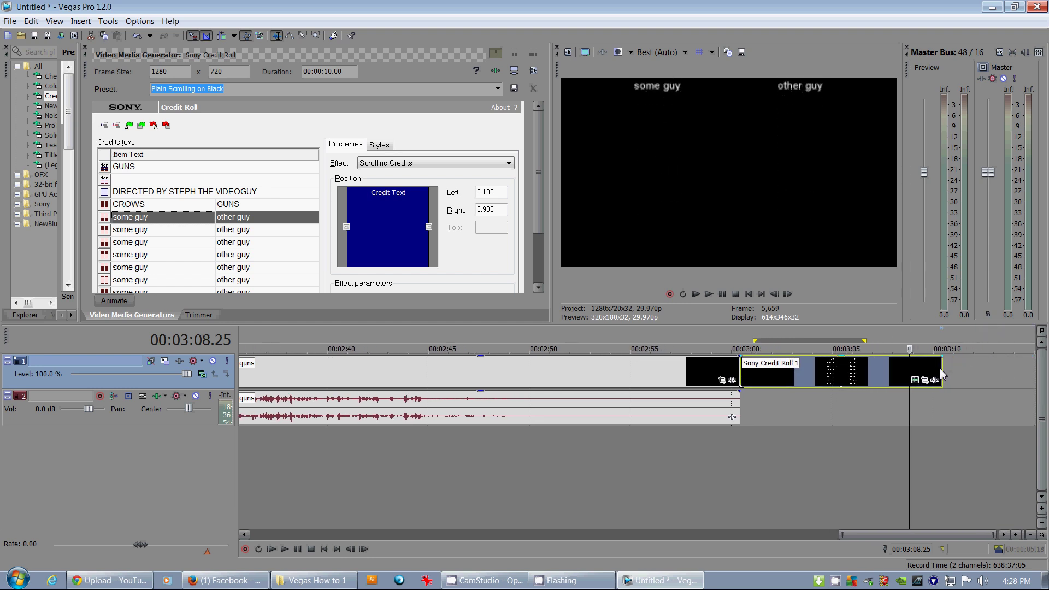
key(space)
click(857, 377)
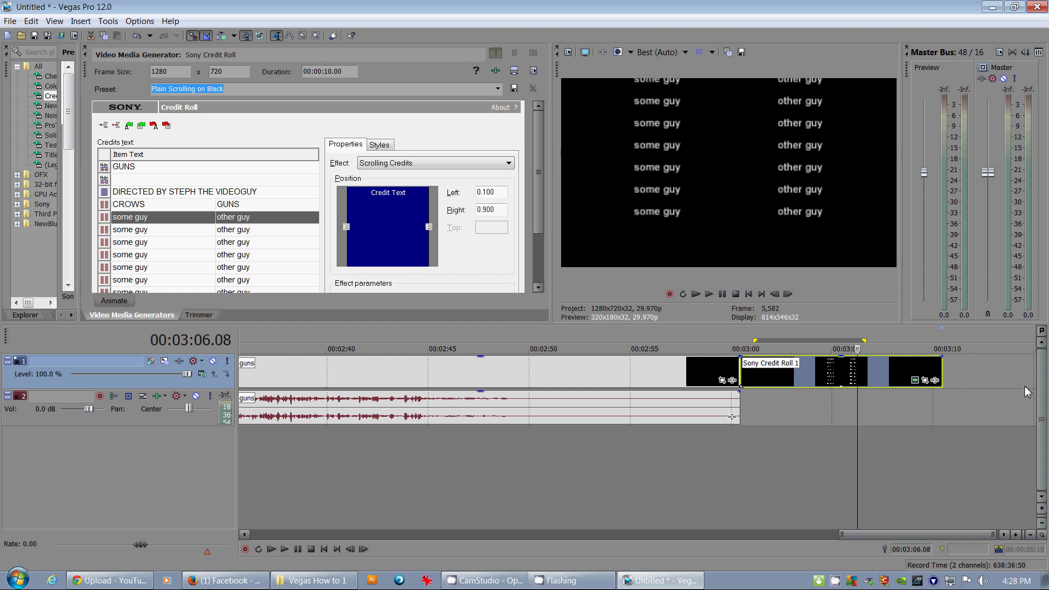
scroll(1026, 390, down, 5)
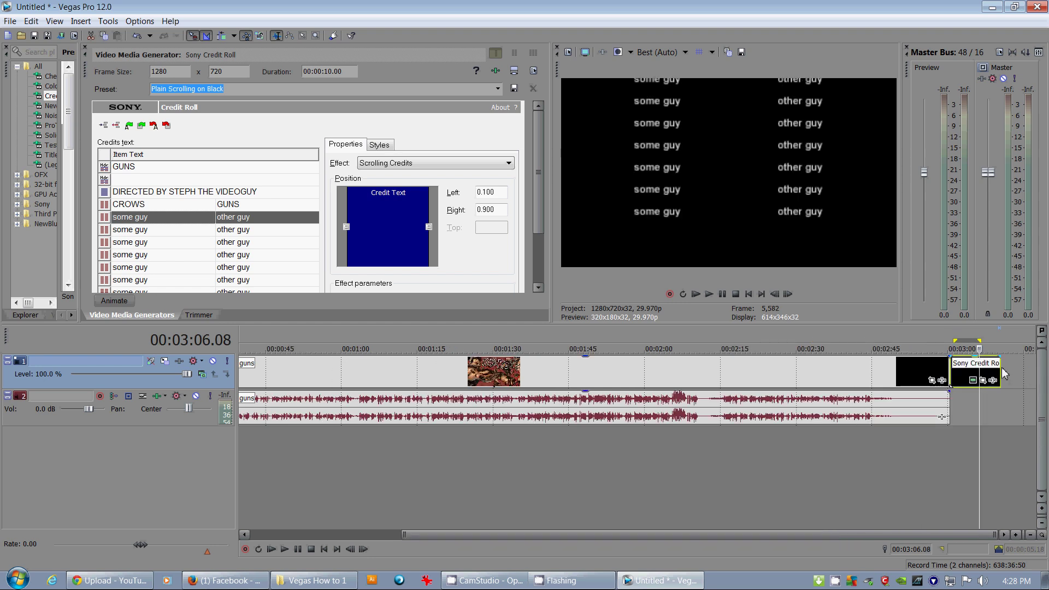
scroll(1008, 374, up, 8)
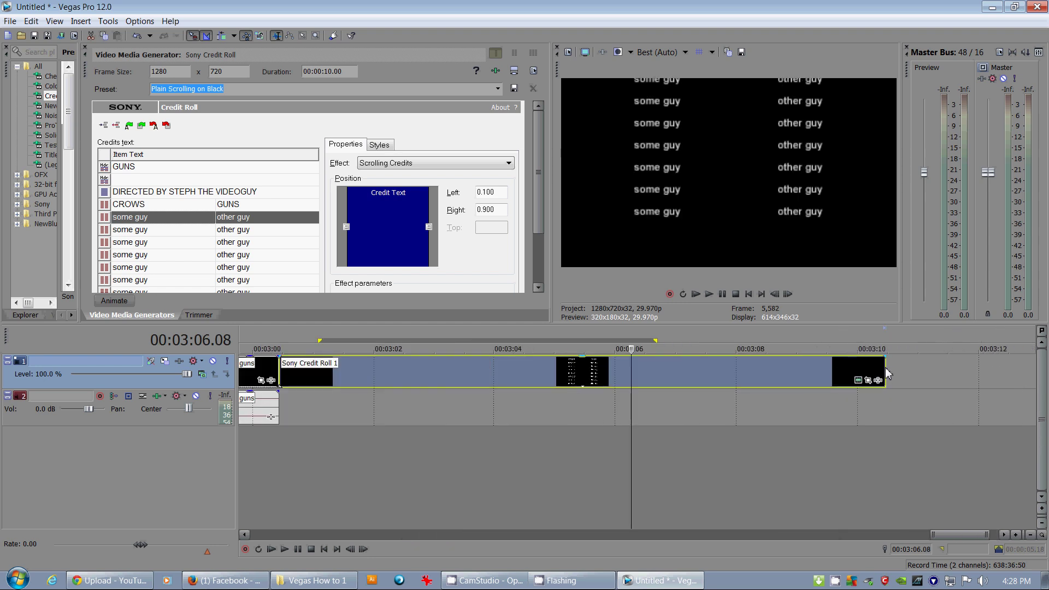
drag(887, 374, 1041, 373)
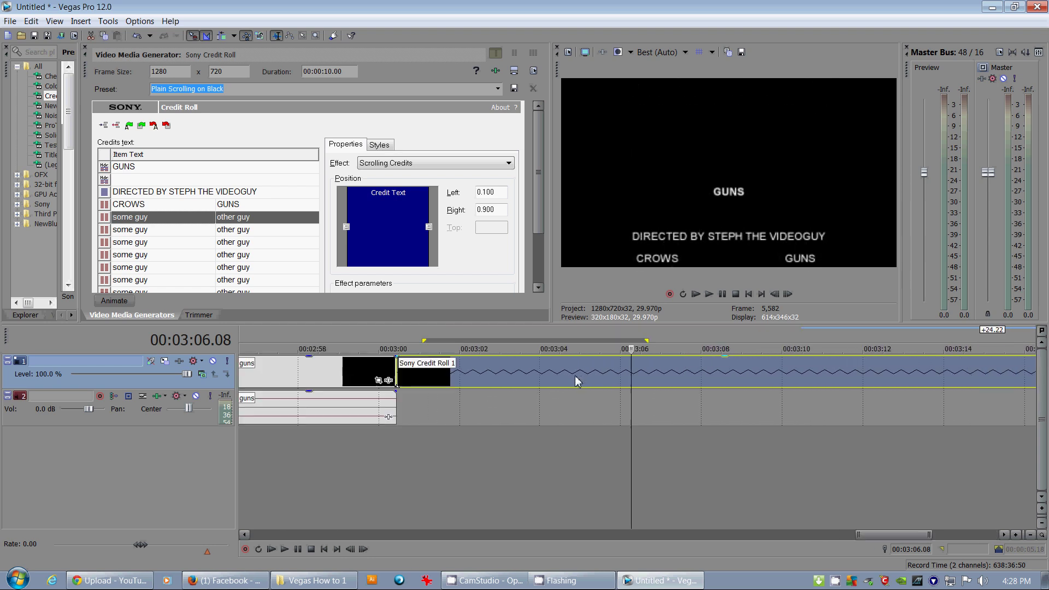
scroll(578, 381, down, 6)
Play back the slowed credit roll, then open its Event Pan/Crop settings.
click(943, 344)
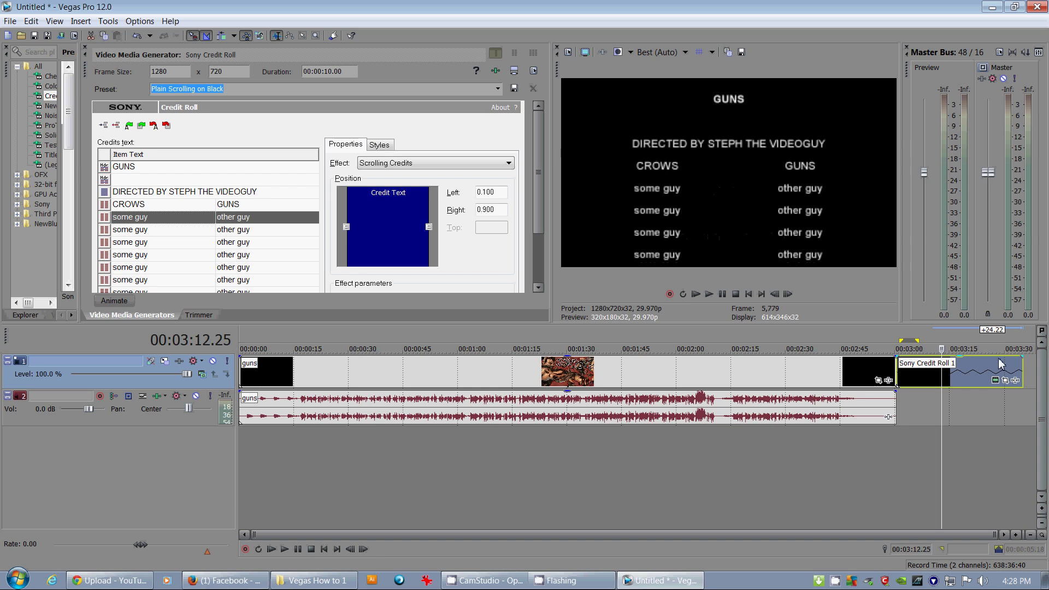
key(space)
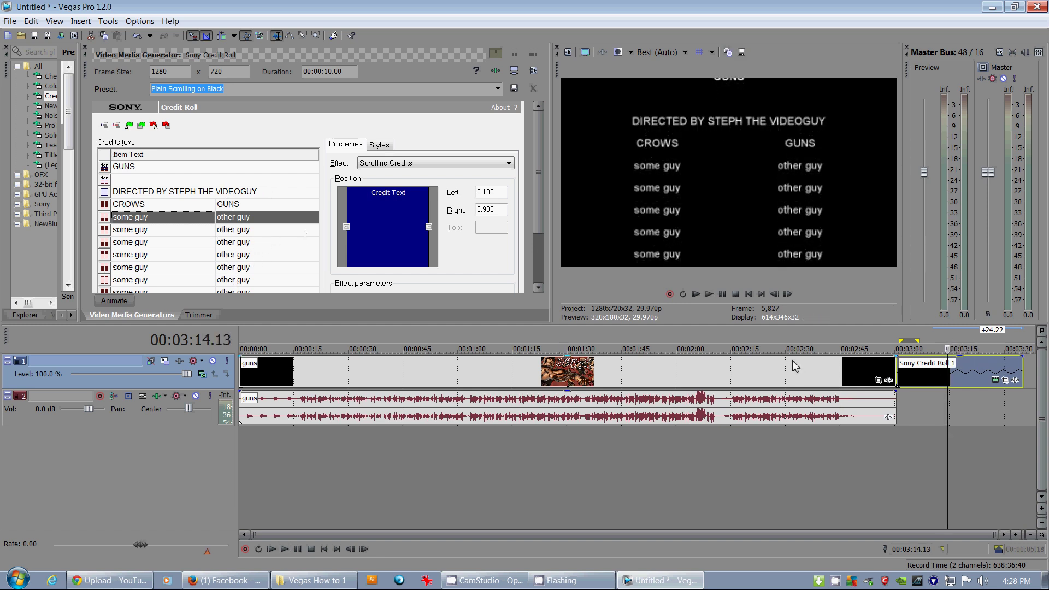
click(946, 337)
key(space)
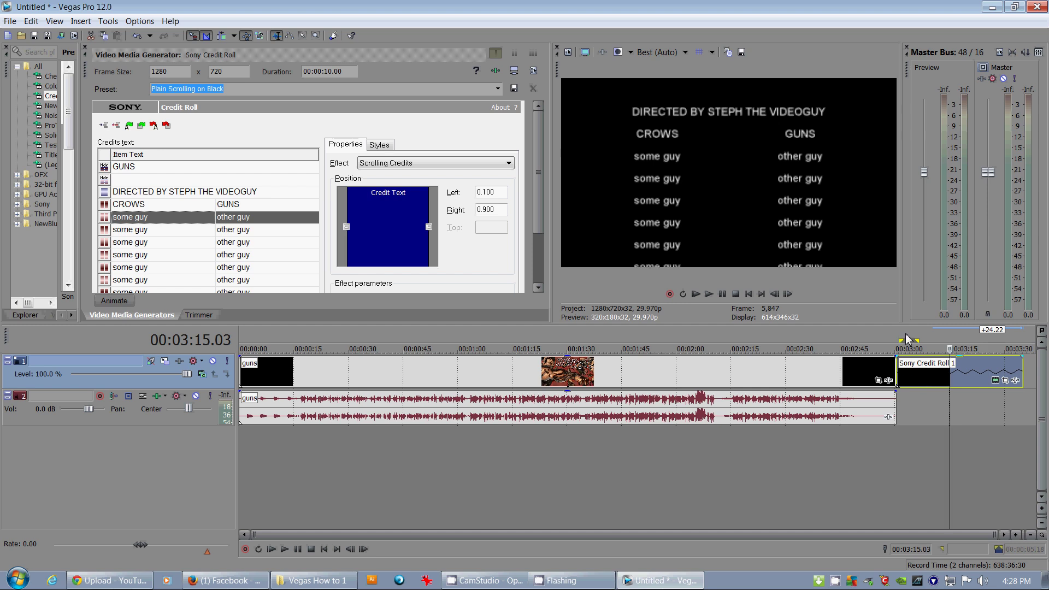
key(space)
scroll(939, 378, up, 3)
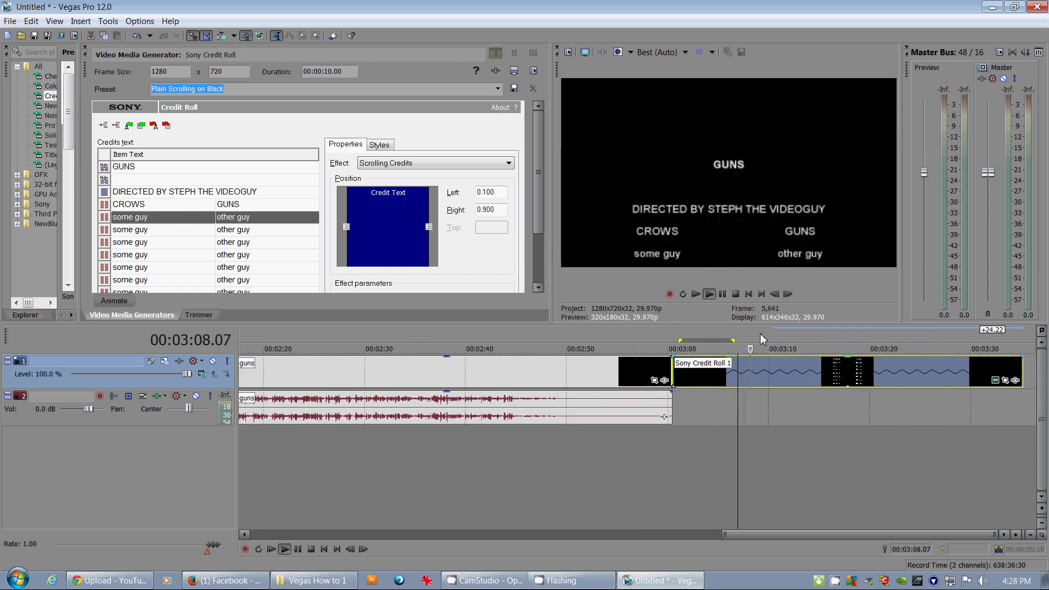
key(Return)
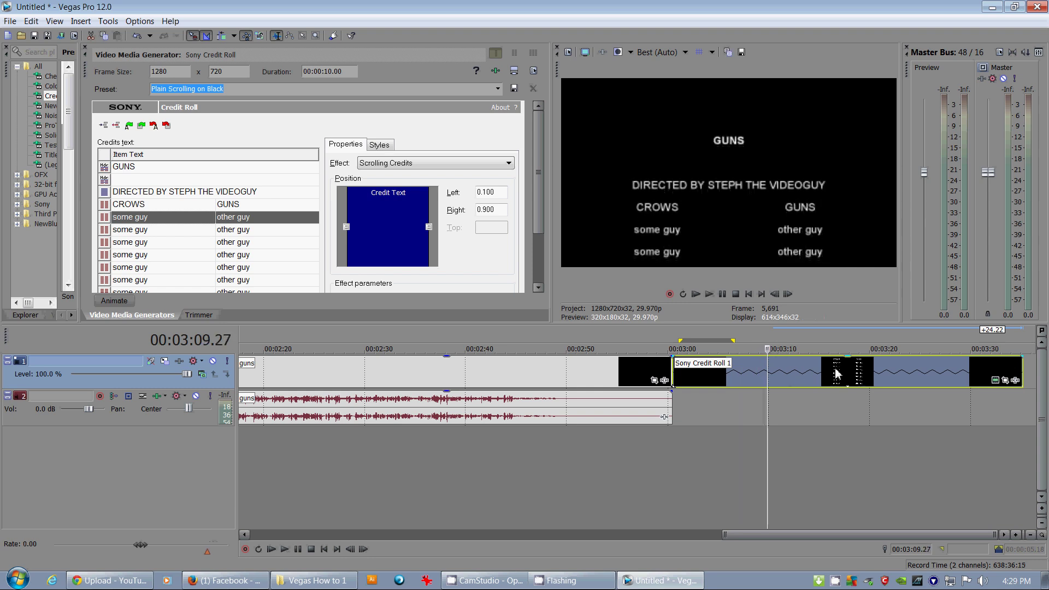
click(996, 381)
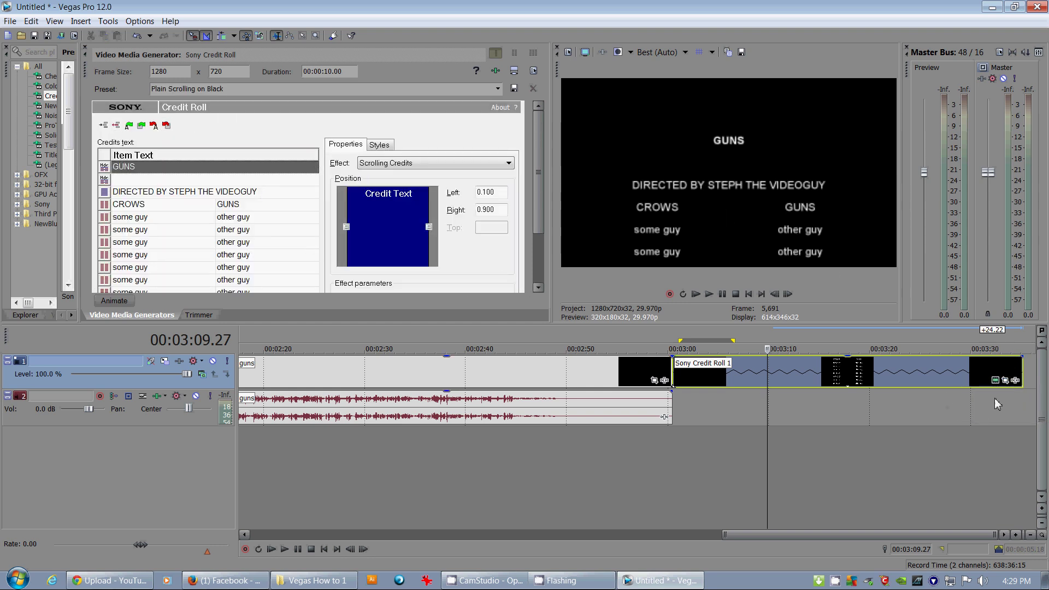
Restore the credit roll's cropped Pan/Crop frame to full frame and open its Event FX plug-in list.
click(1007, 380)
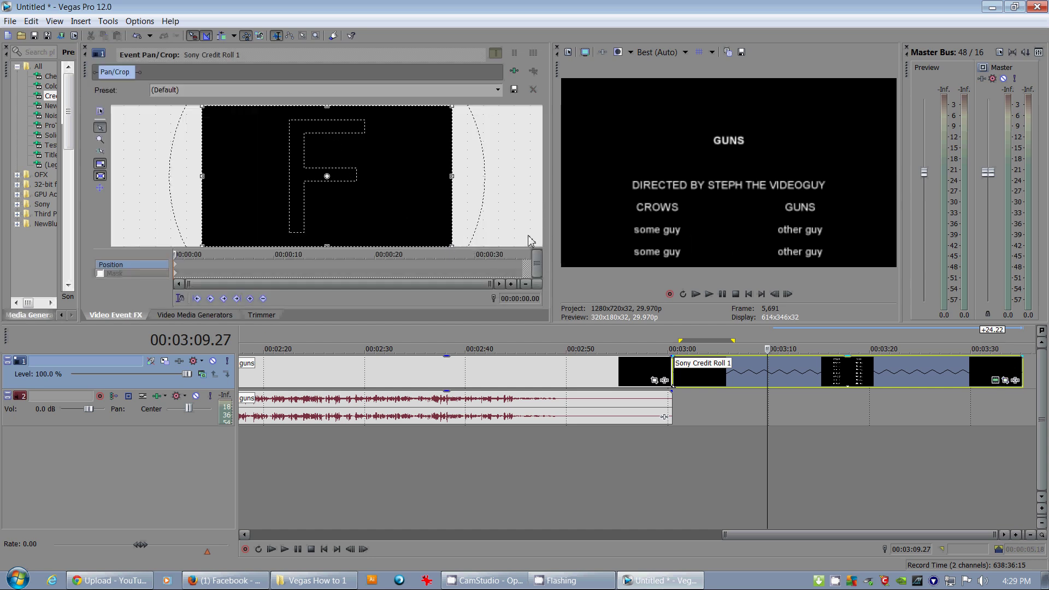
drag(453, 251, 410, 224)
right_click(377, 192)
click(403, 199)
click(1017, 382)
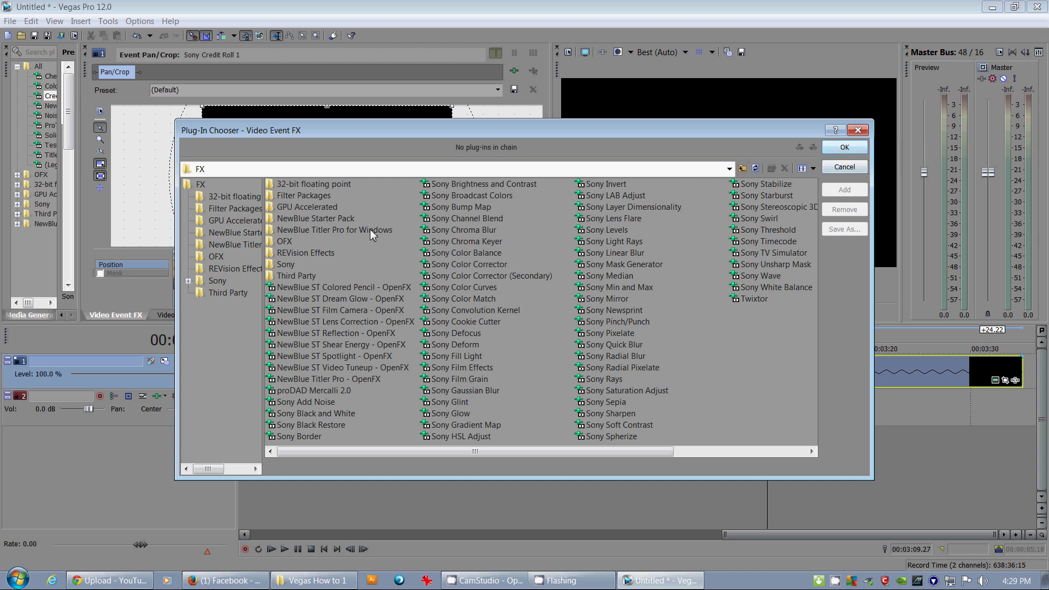
Close the Plug-In Chooser without adding effects and move the playhead into the credits.
click(849, 149)
click(726, 331)
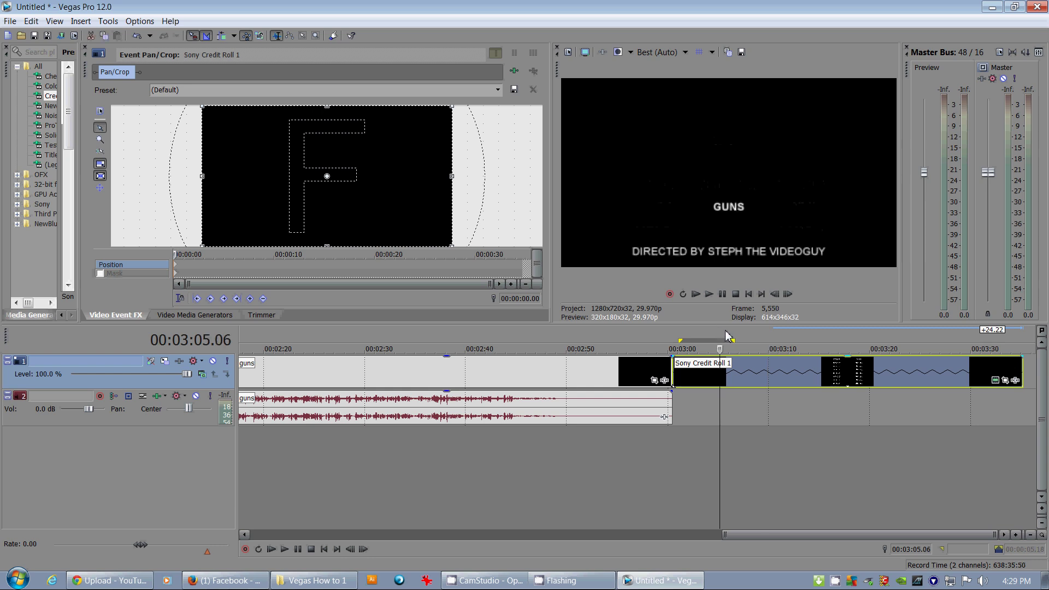
click(854, 331)
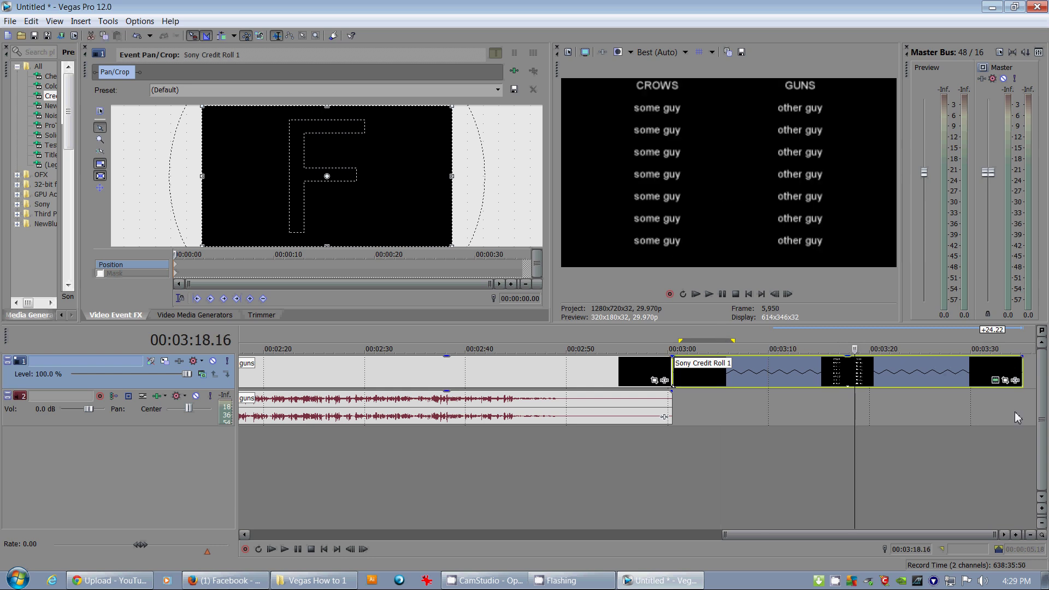
Change the GUNS credit line to a Header row and scrub back to preview it.
click(208, 316)
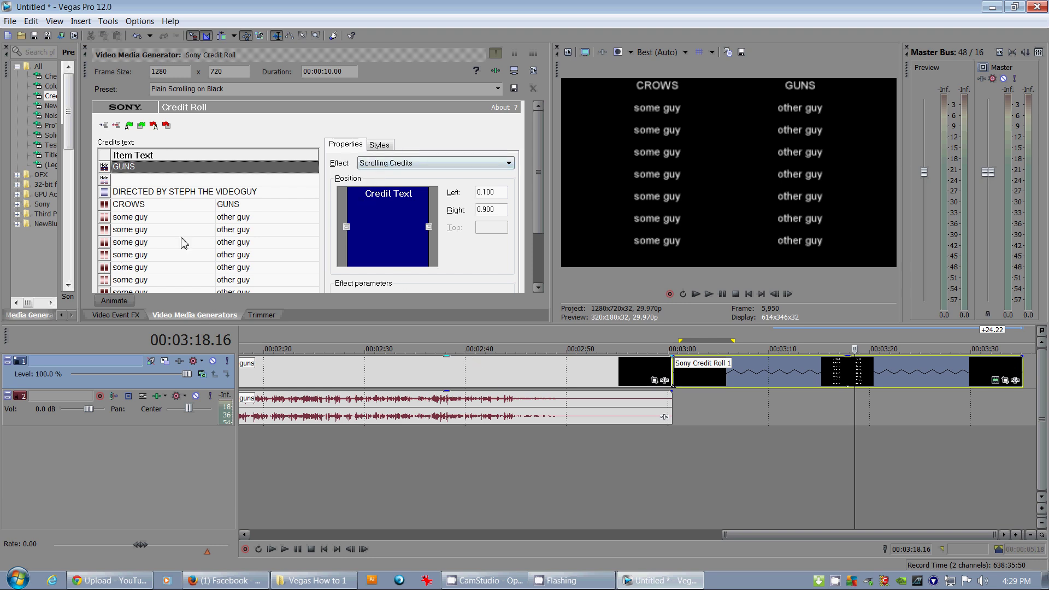
click(104, 168)
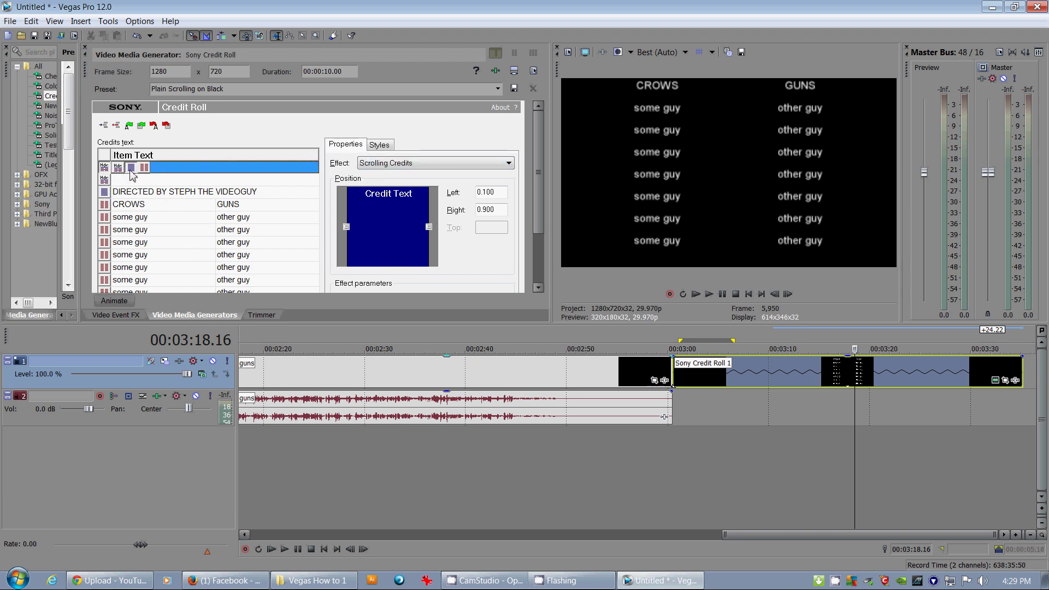
click(118, 168)
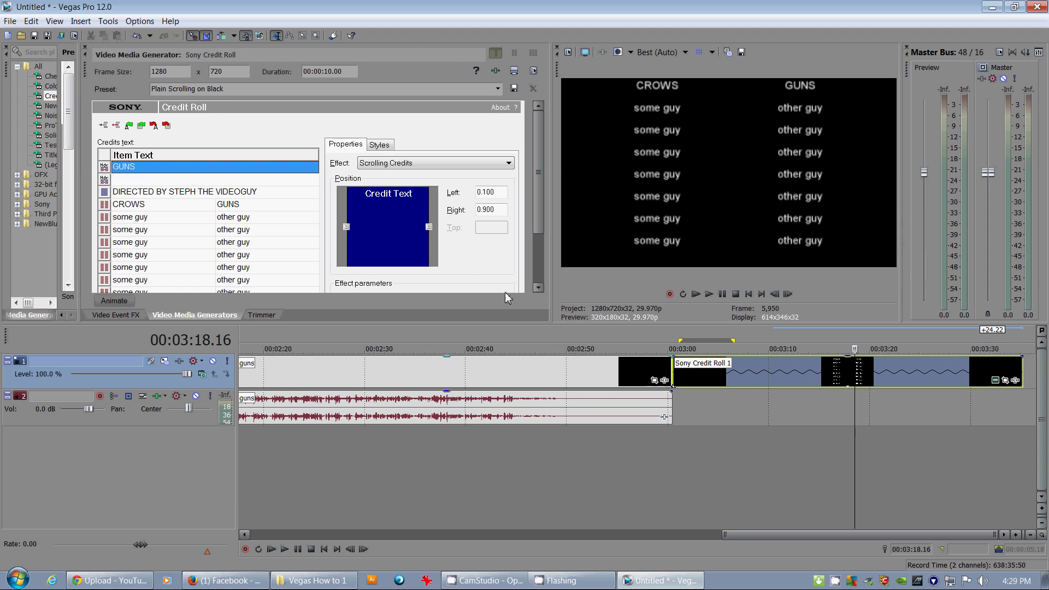
drag(691, 337, 772, 337)
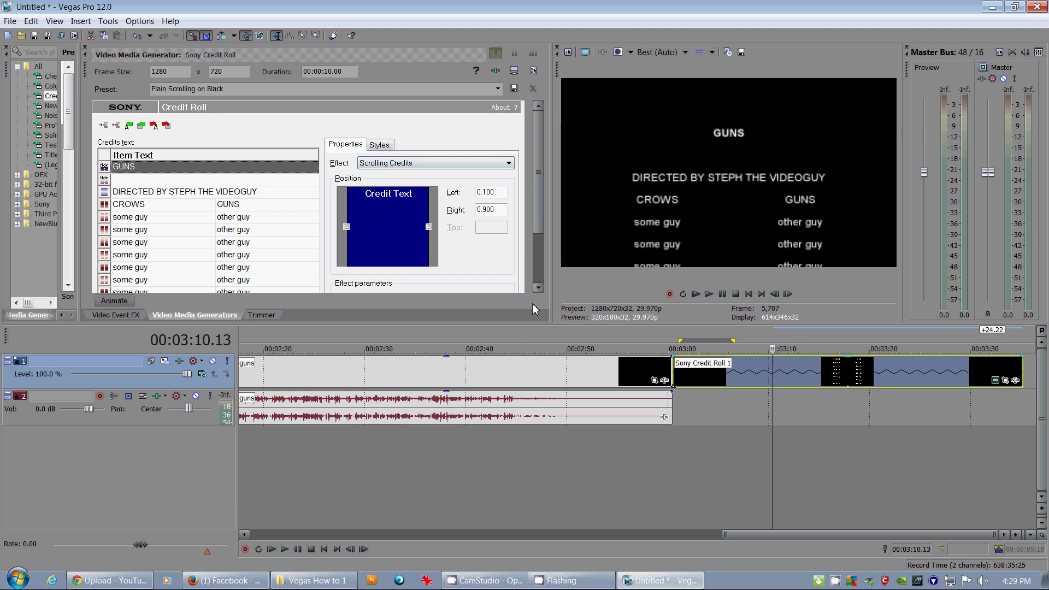
drag(534, 328, 539, 398)
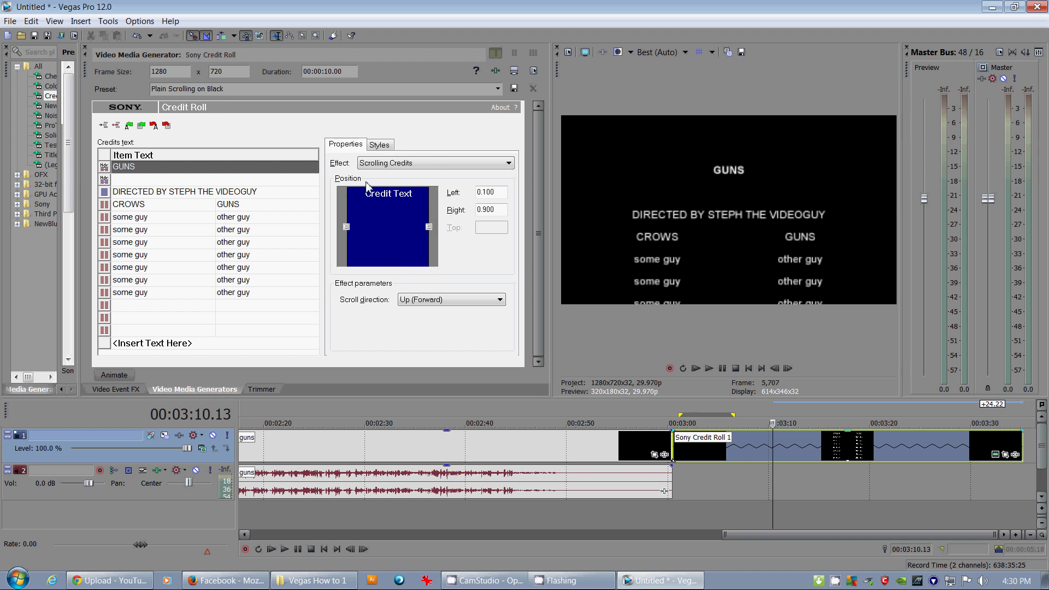
Keep Scrolling Credits, set the credit area to Left 0.117 and Right 0.899, and show safe-area overlays.
click(403, 162)
click(404, 172)
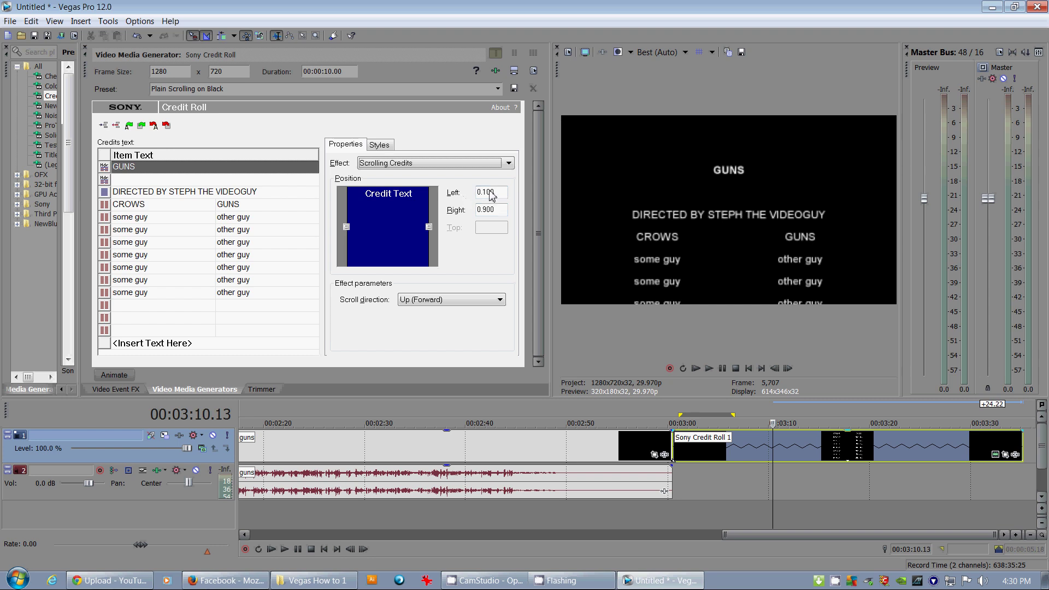
mouse_move(429, 230)
mouse_down()
mouse_move(388, 231)
mouse_move(445, 238)
mouse_move(437, 236)
mouse_up()
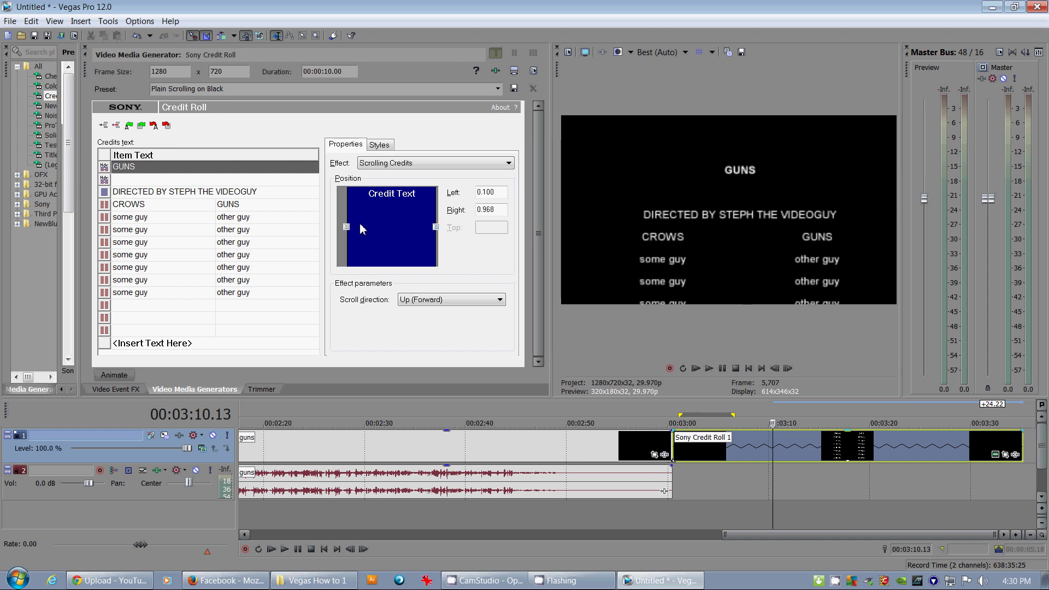
drag(346, 229, 355, 231)
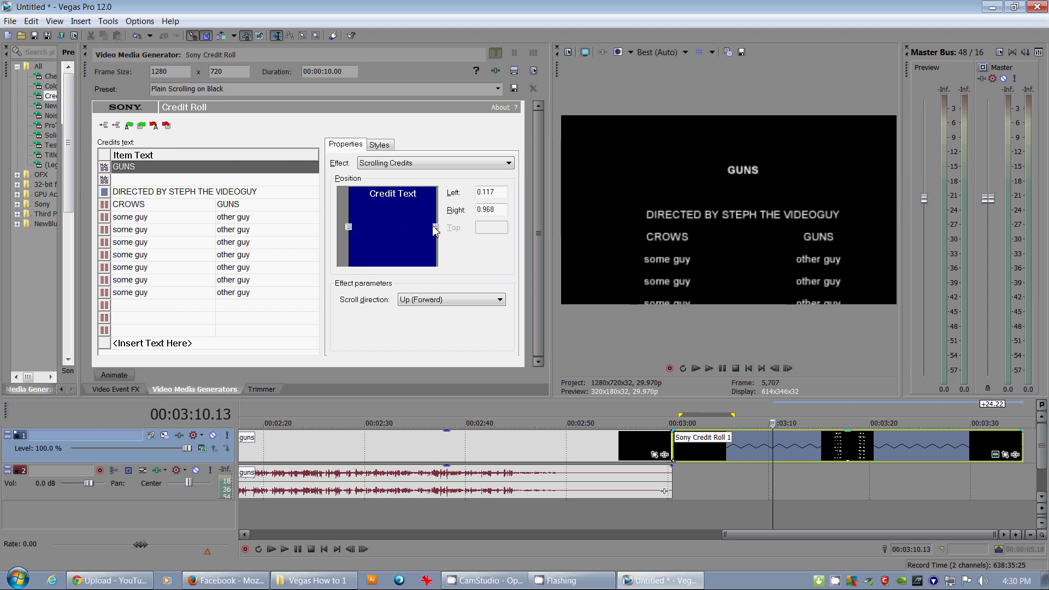
drag(436, 228, 430, 229)
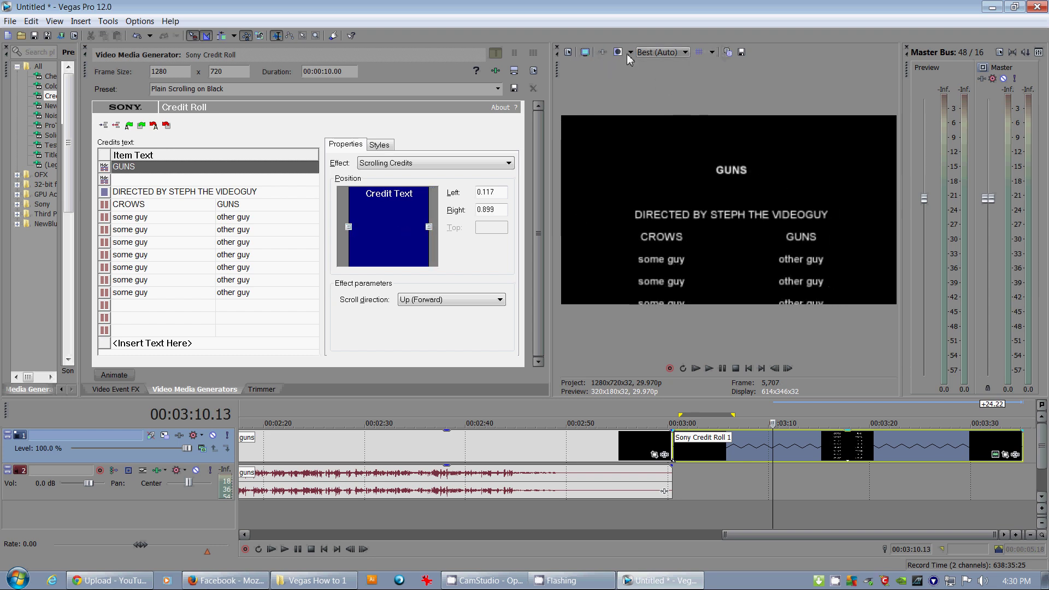
click(700, 53)
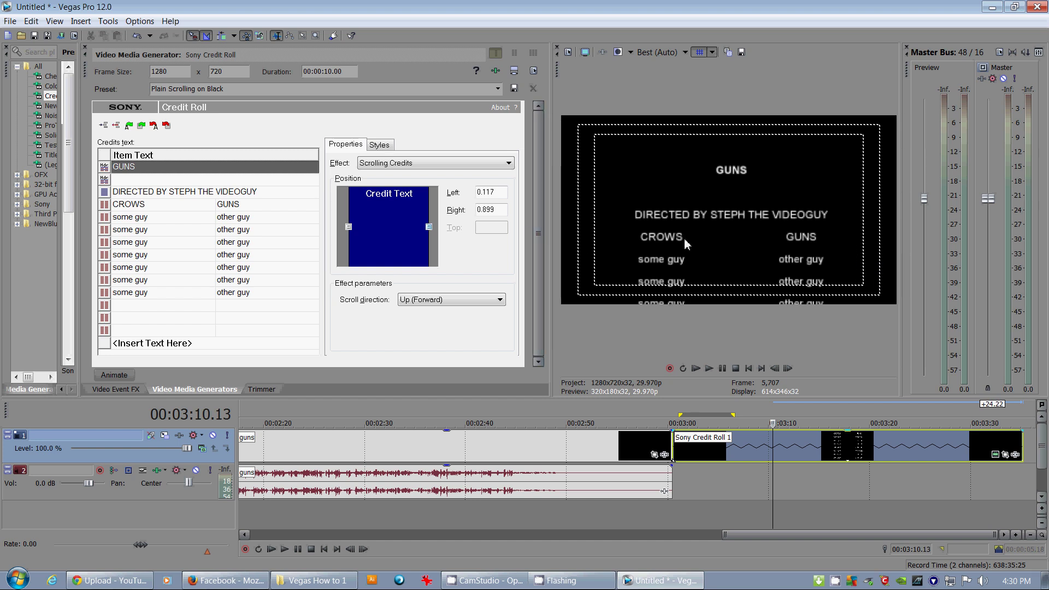
Try the Timed Sequence credit effect, revert to Scrolling Credits, and show the Styles settings.
click(389, 163)
click(393, 184)
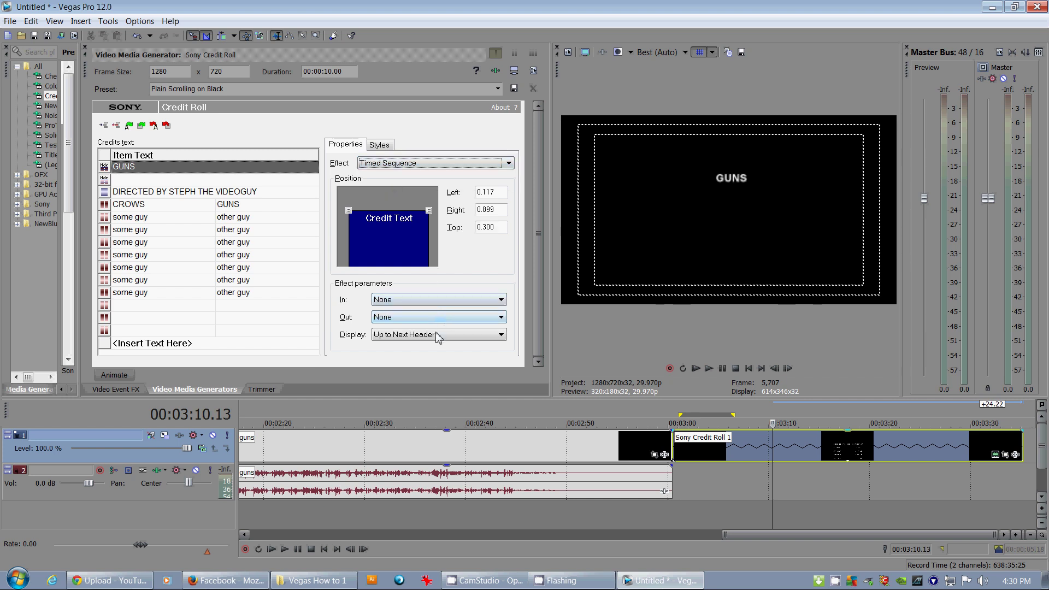
click(405, 164)
click(396, 174)
click(389, 146)
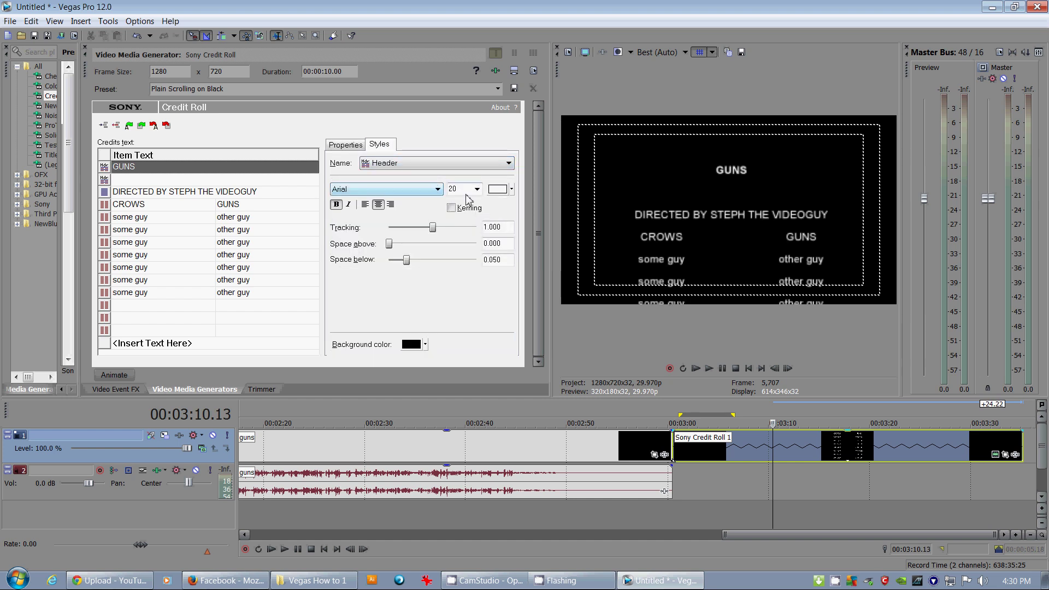
Style the Header as italic Arial 36 with space above 0.017 and space below 0.000.
click(477, 189)
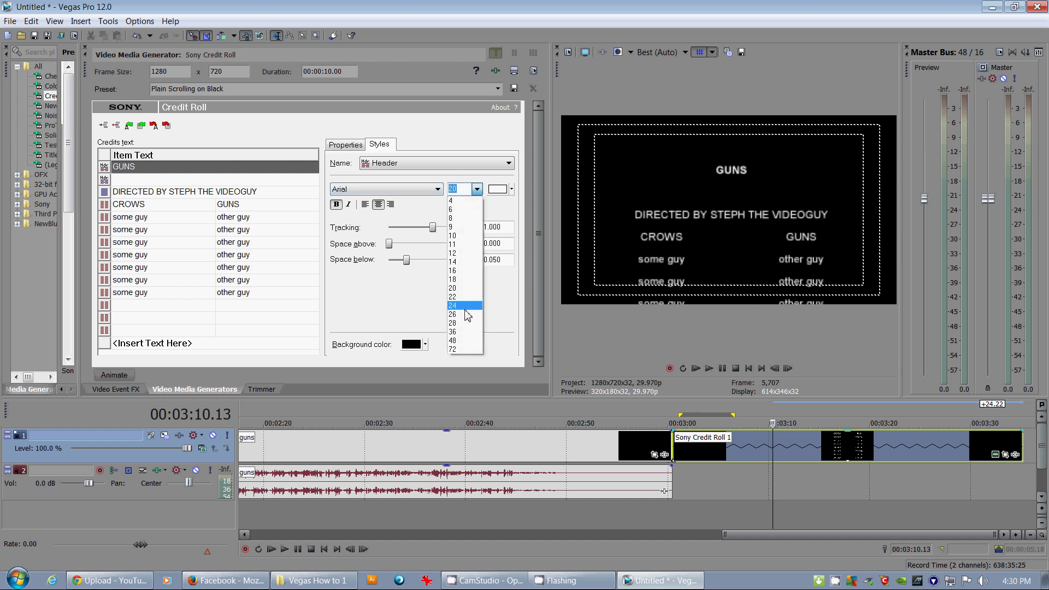
click(466, 315)
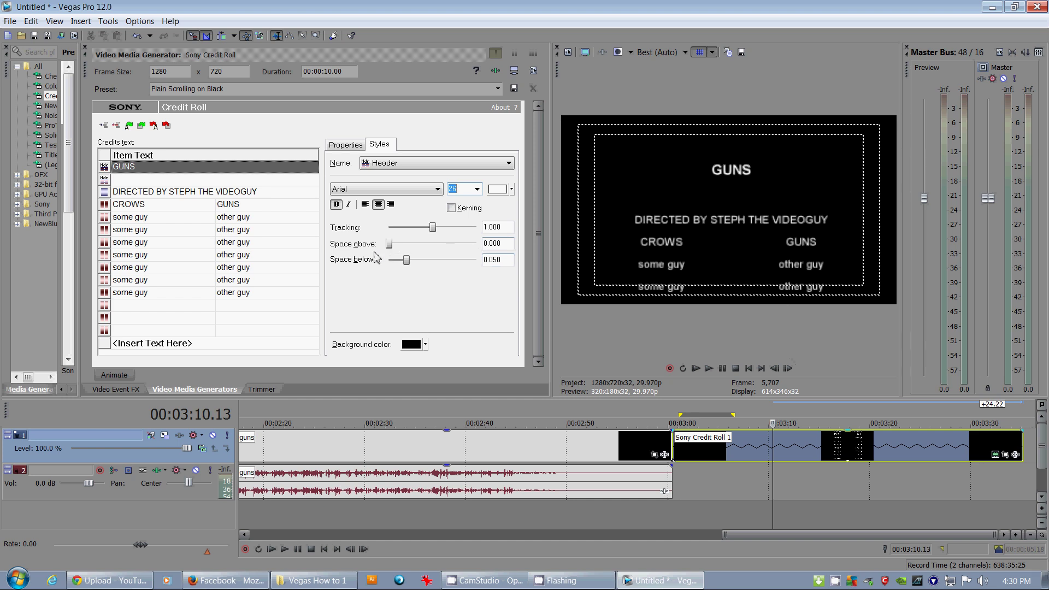
drag(389, 244, 423, 262)
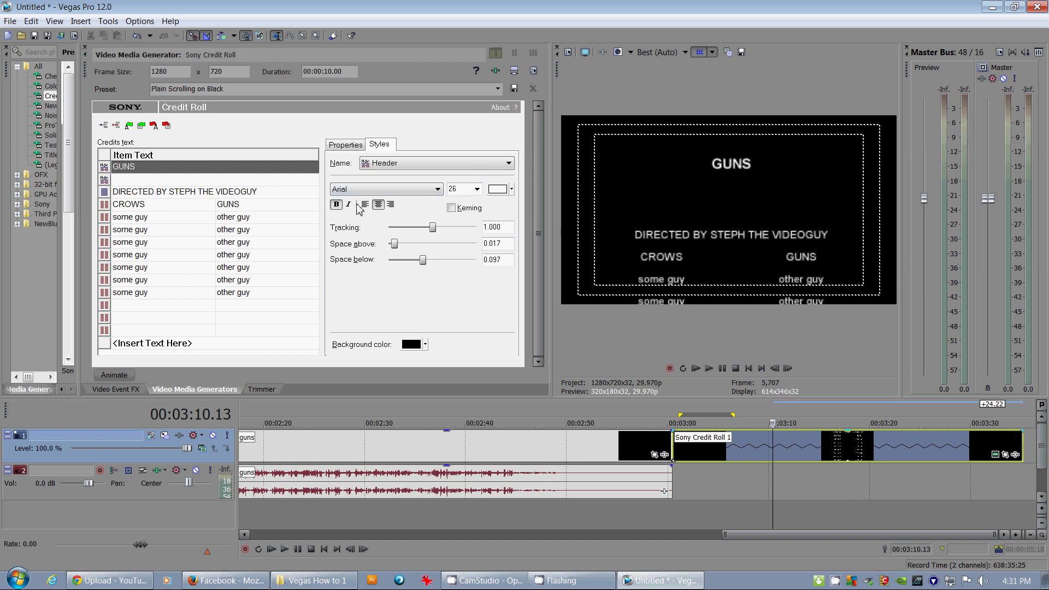
click(451, 208)
click(452, 208)
click(350, 207)
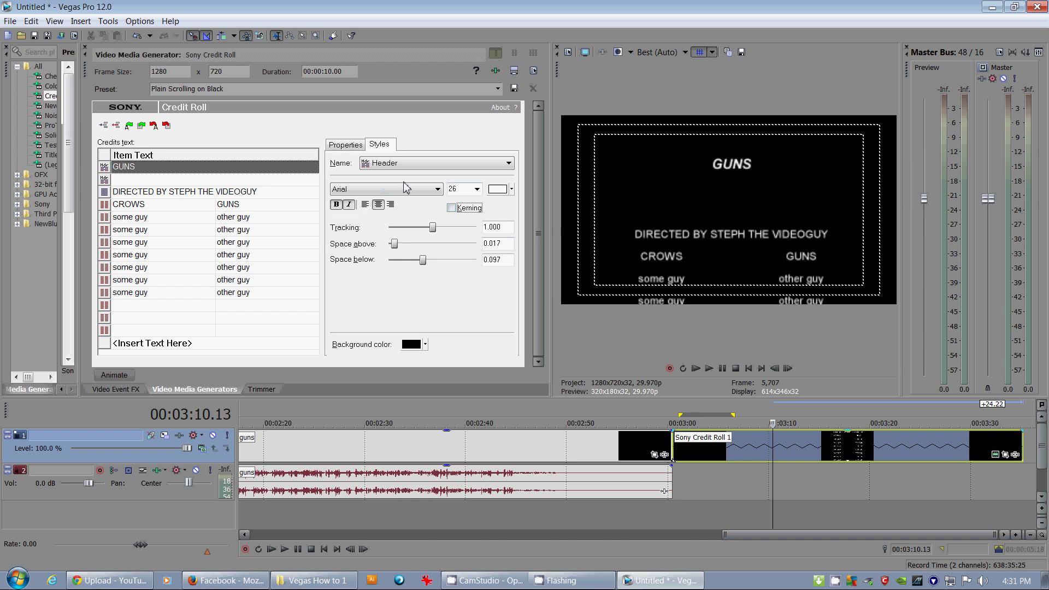
click(477, 189)
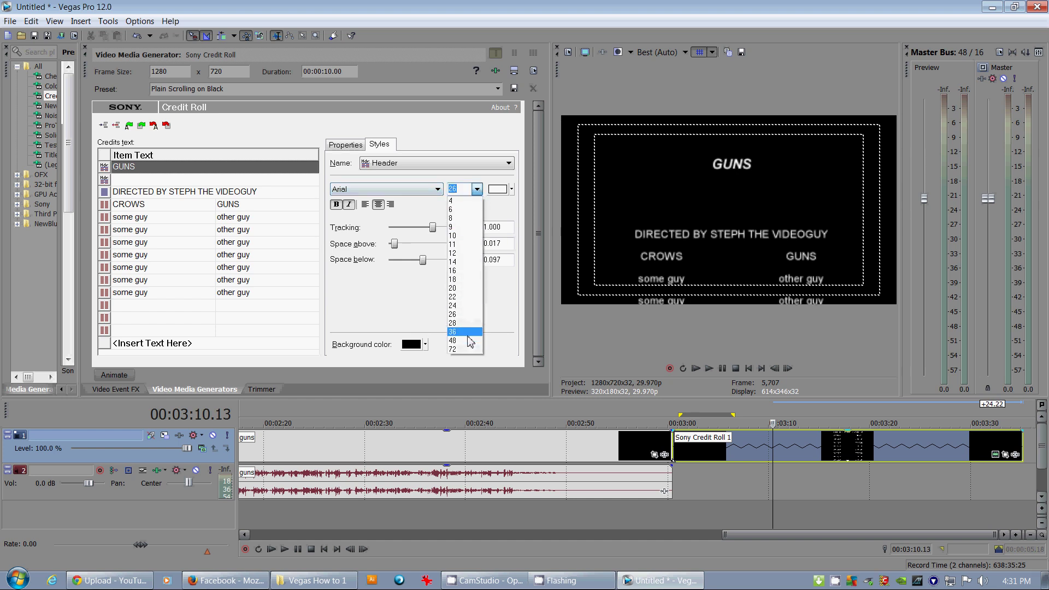
click(466, 332)
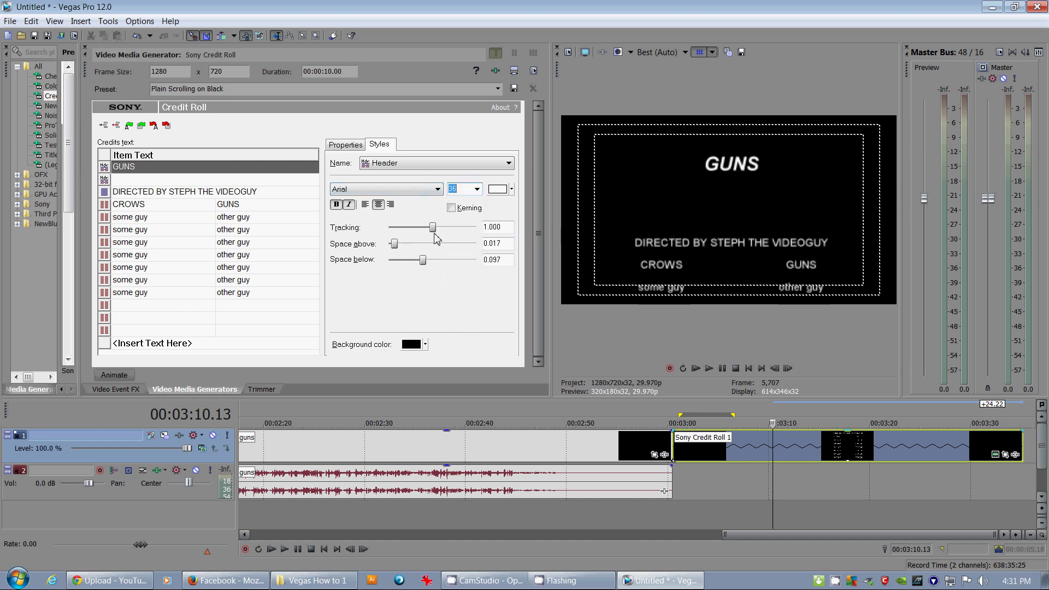
drag(424, 264, 389, 257)
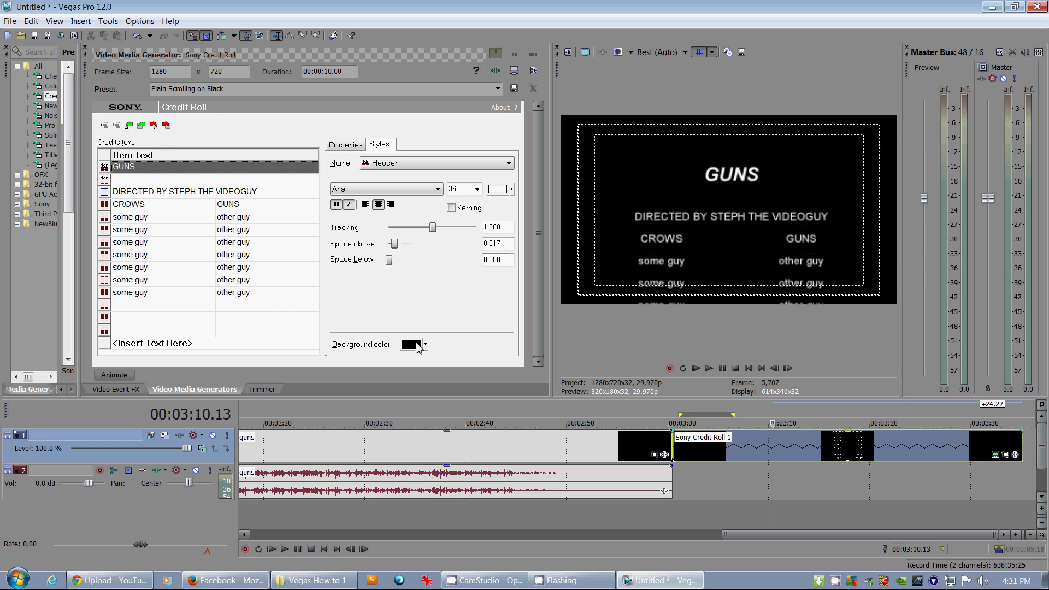
Set the credit roll's background colour alpha to 0 for a transparent background.
click(426, 346)
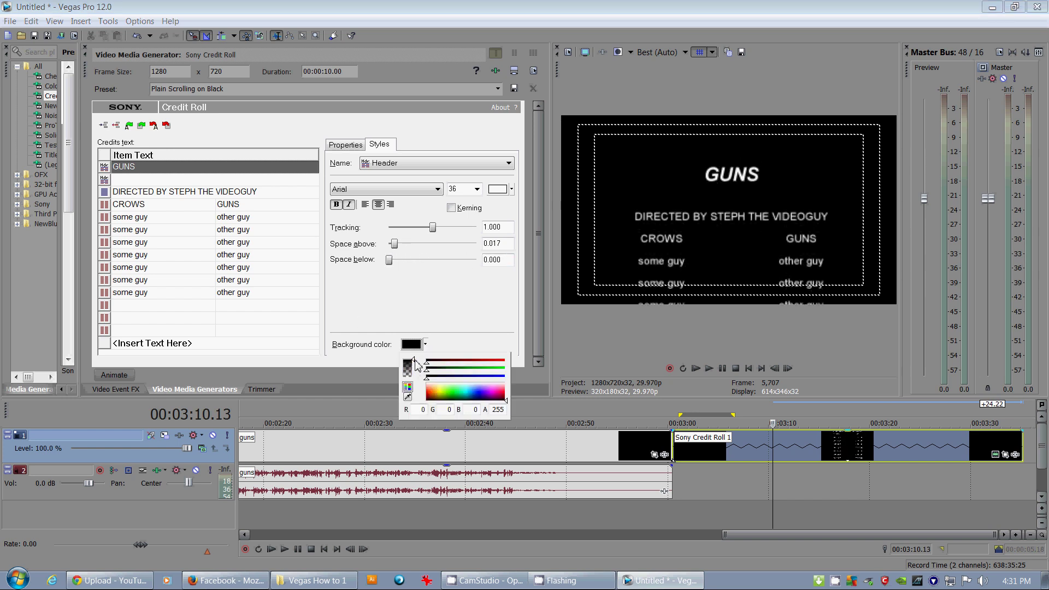
drag(415, 365, 421, 390)
click(421, 296)
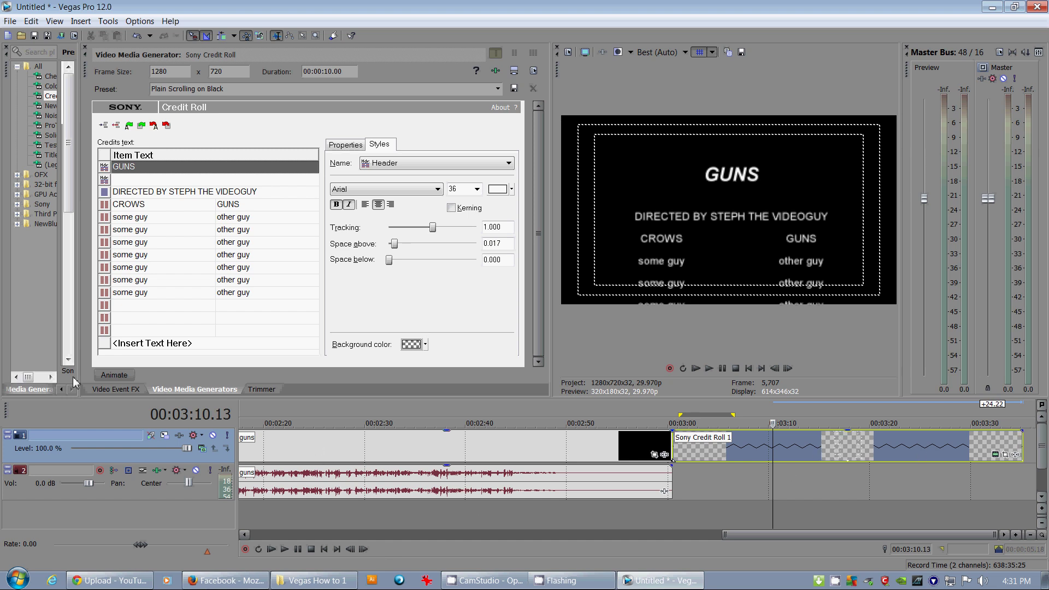
Add reflections in water2.mov on a track below the credits, aligned at 00:03:00.
drag(79, 299, 230, 281)
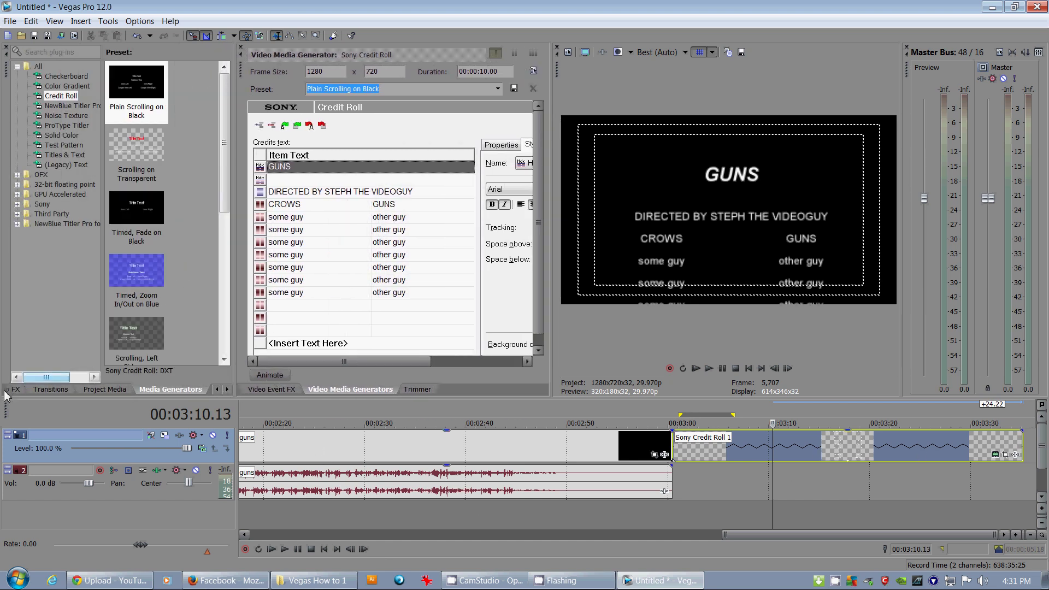
click(219, 389)
click(33, 394)
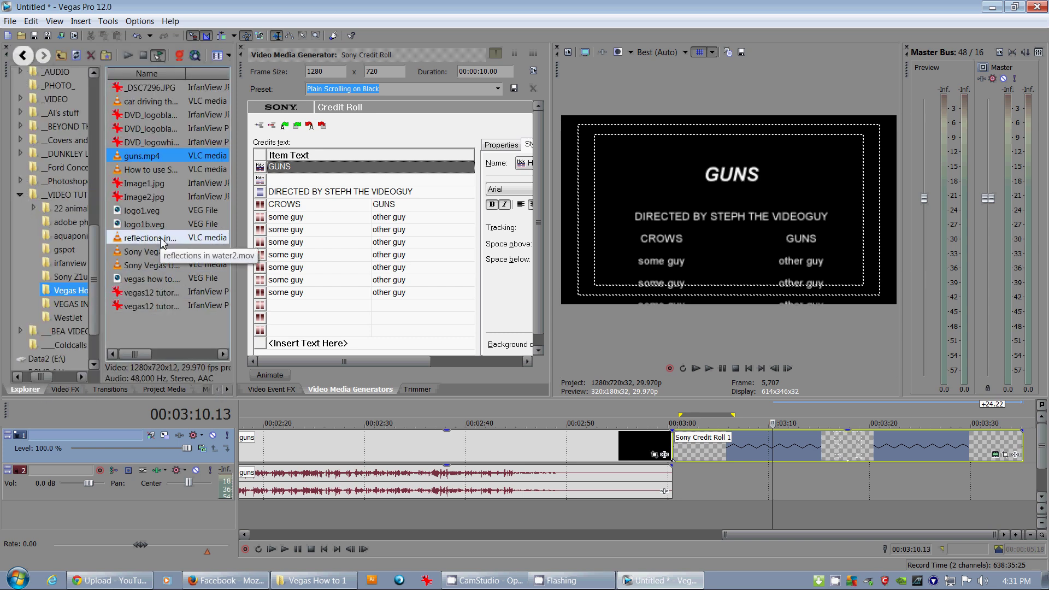
drag(158, 251, 692, 529)
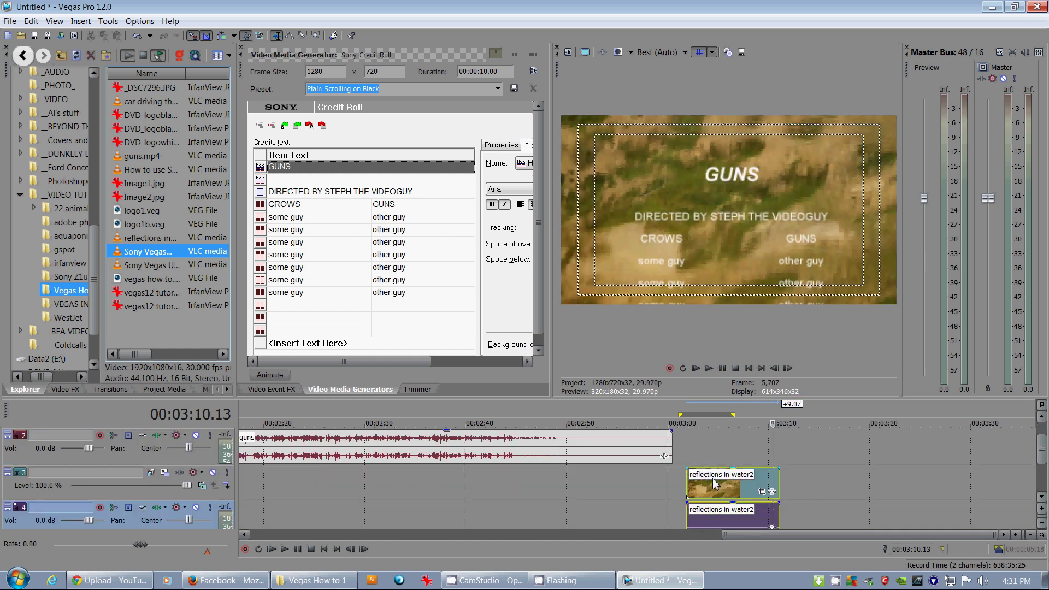
click(713, 484)
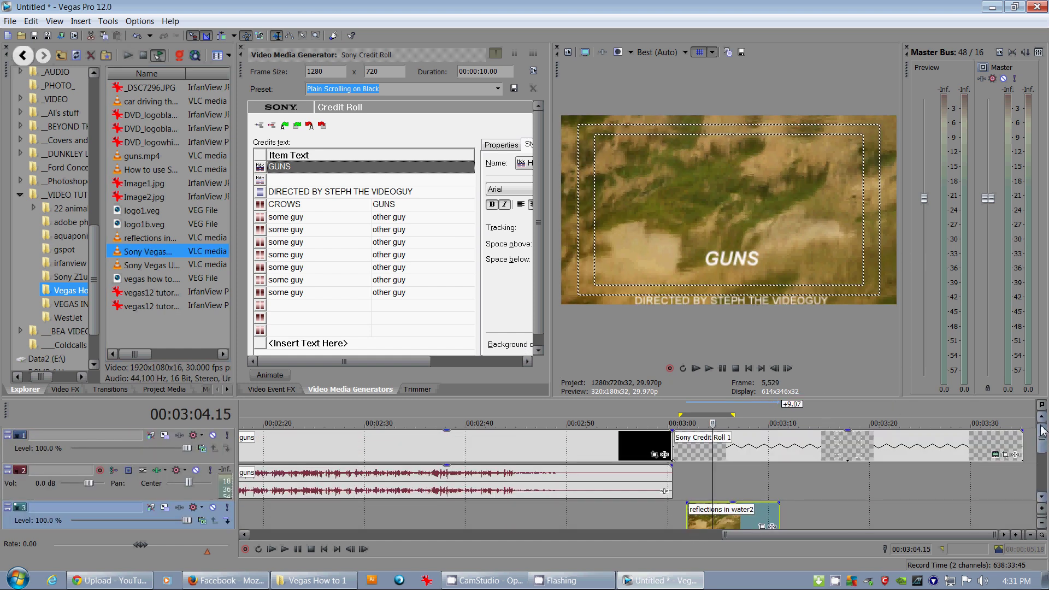
drag(1043, 431, 877, 517)
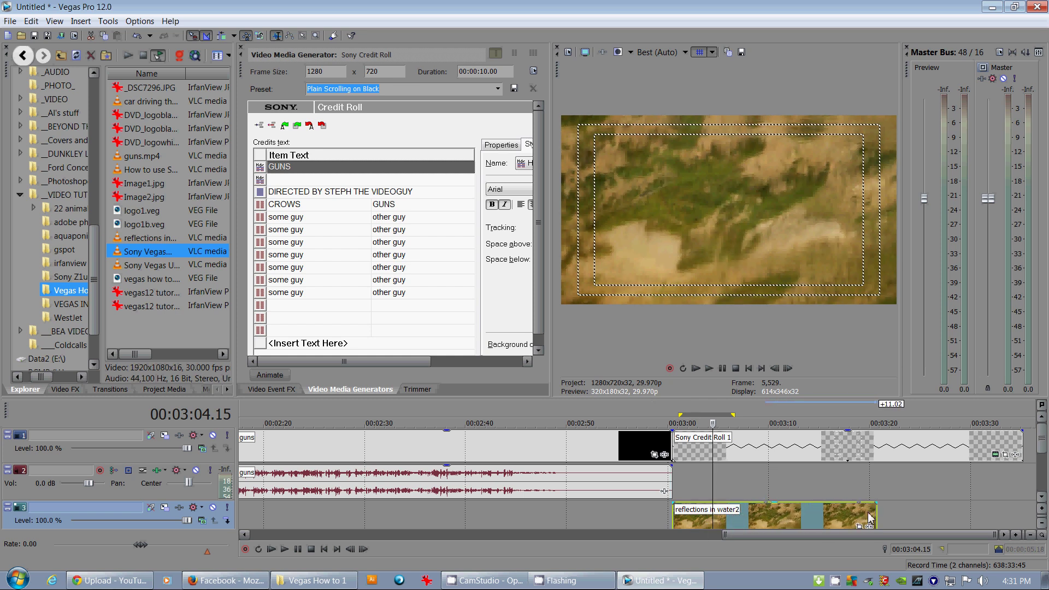
Play back the credits scrolling over the reflections clip.
click(690, 413)
key(space)
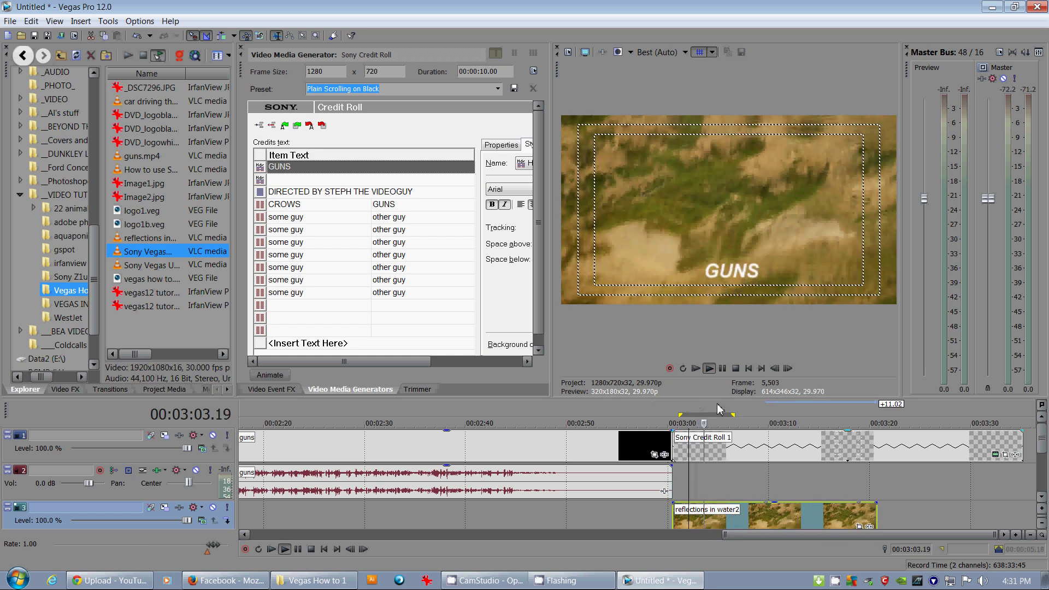
key(Return)
drag(235, 206, 78, 218)
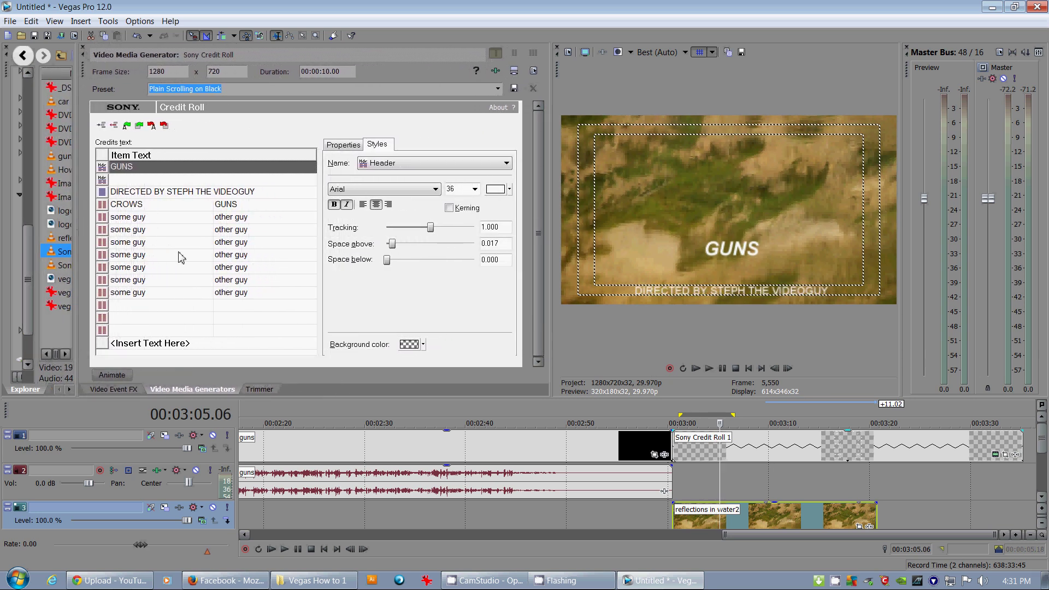
Leave the background colour unchanged, select the Single Item style, and preview the credit roll.
click(410, 345)
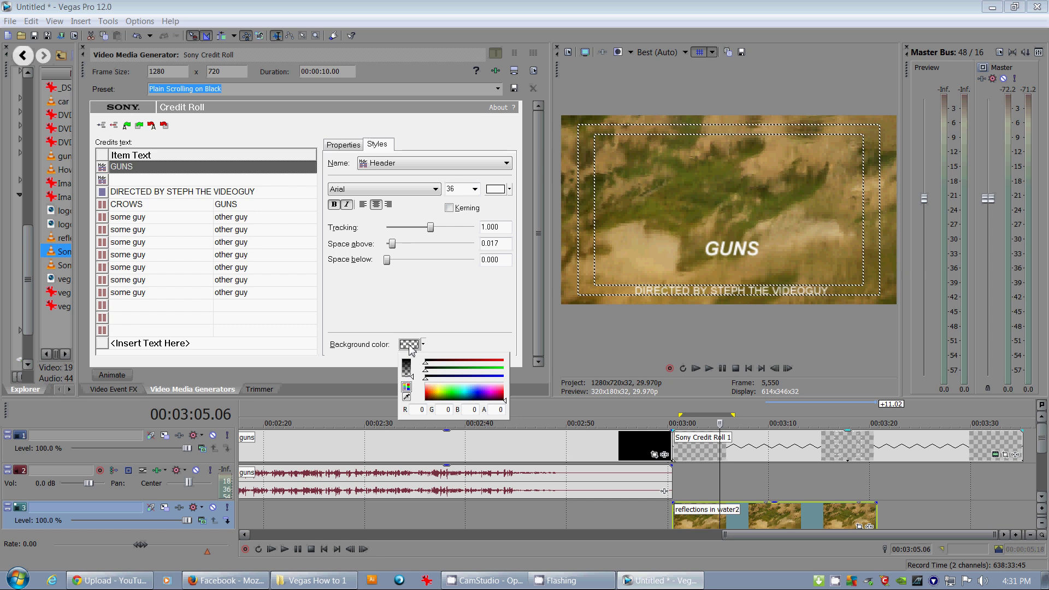
click(437, 310)
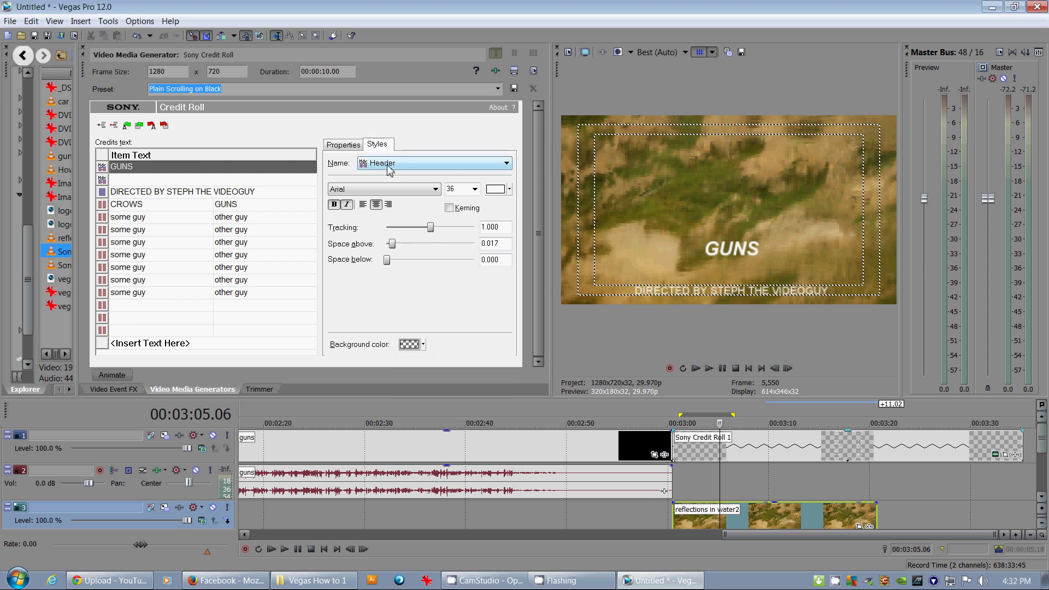
click(414, 164)
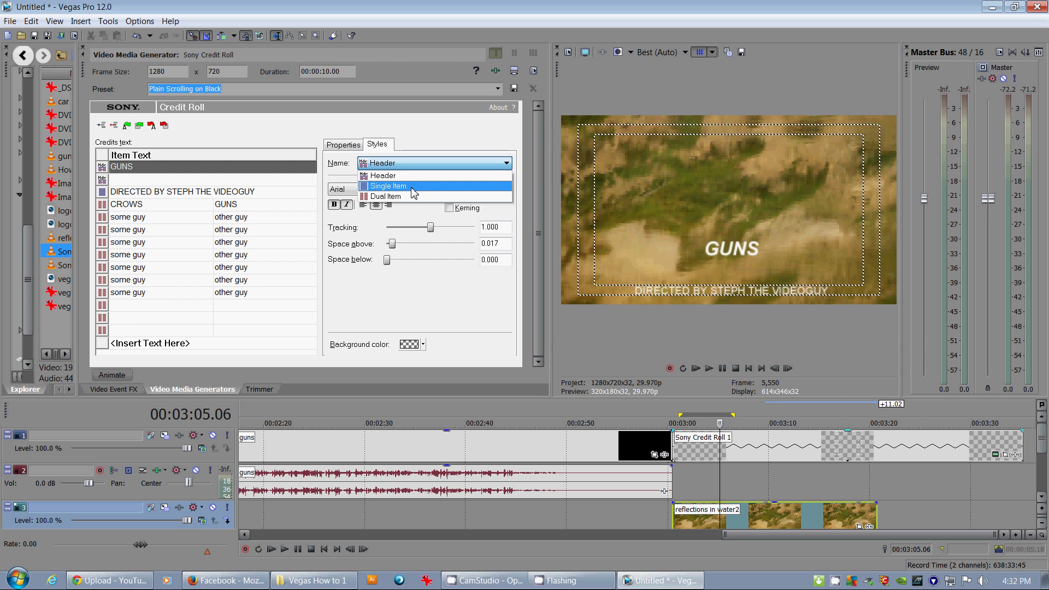
click(414, 186)
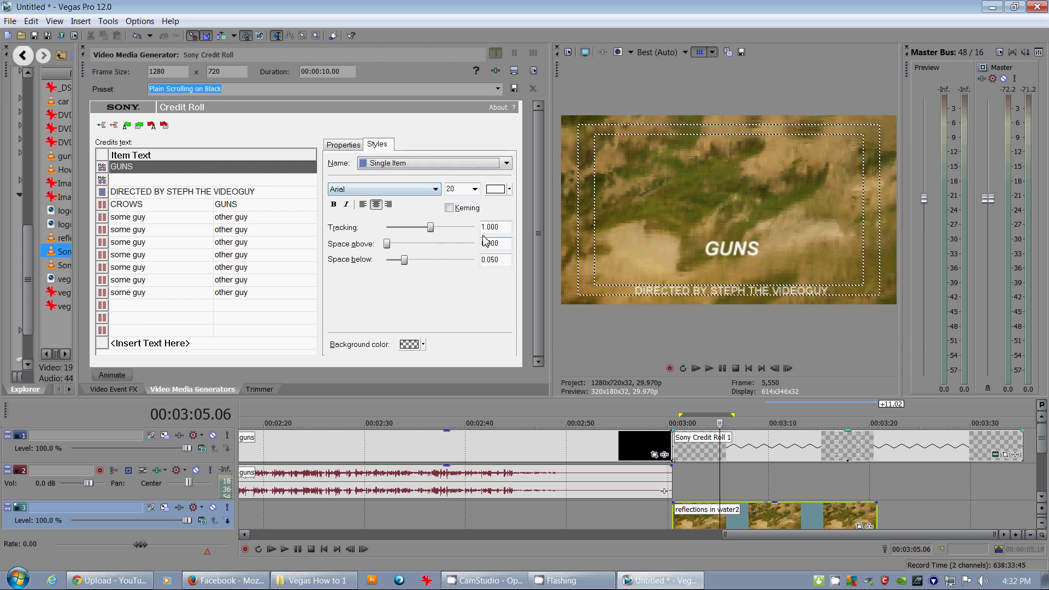
key(space)
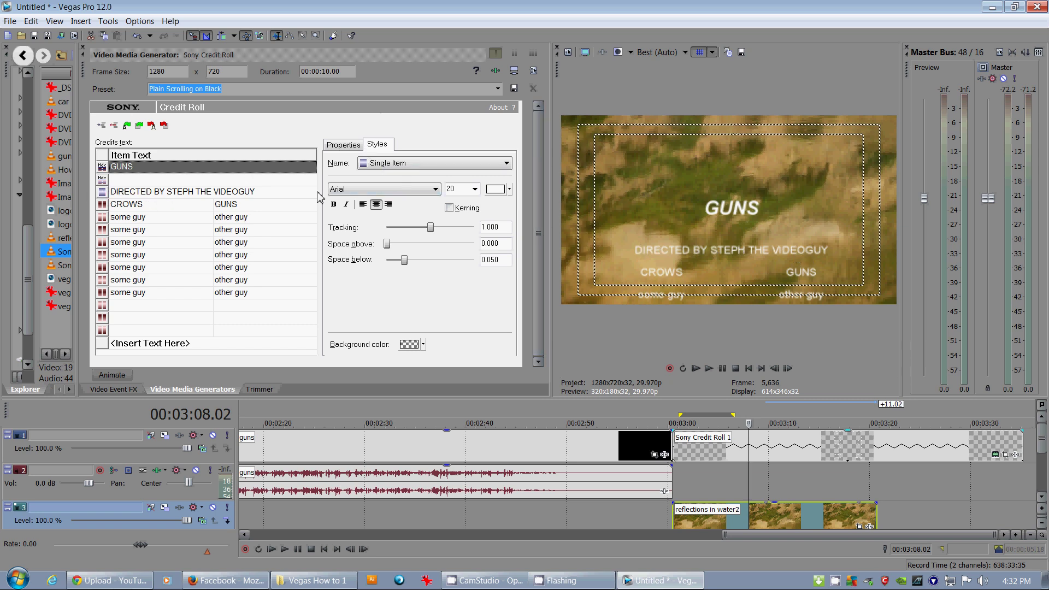
Make the Single Item style bold Arial 24, then select the Dual Item style.
click(475, 189)
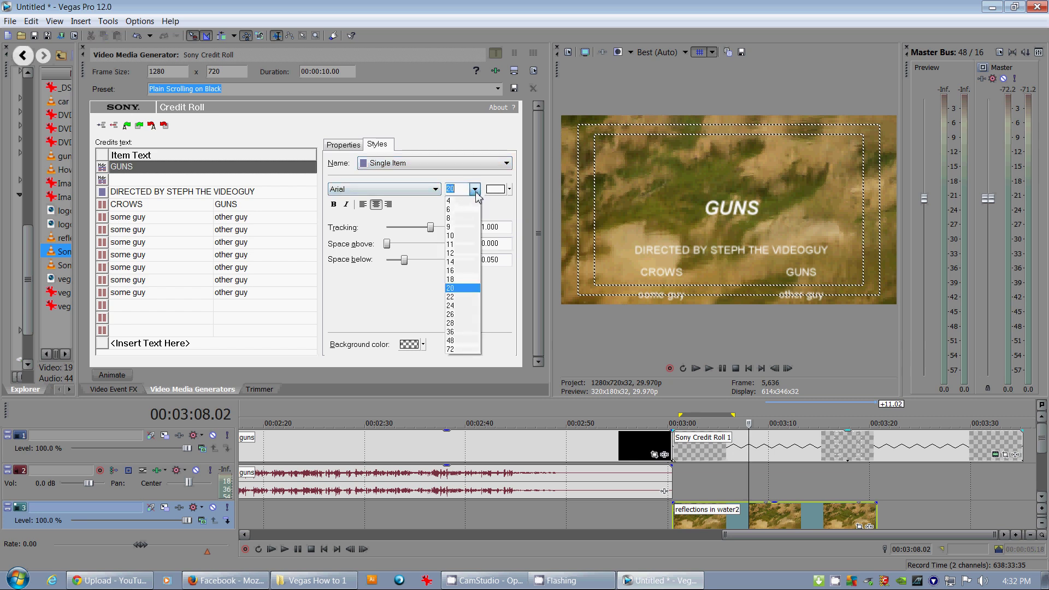
click(463, 244)
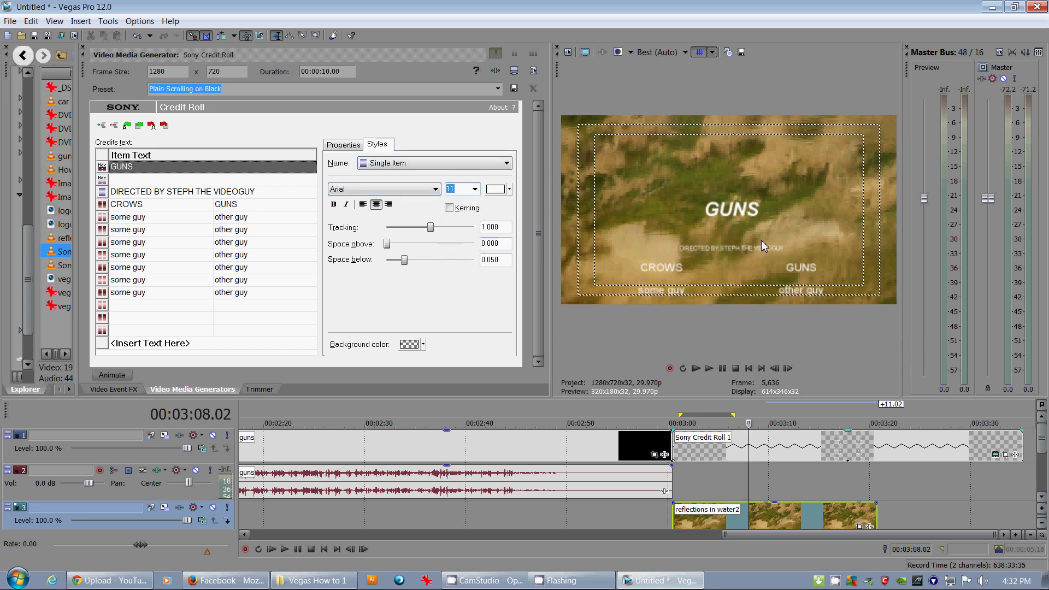
click(475, 189)
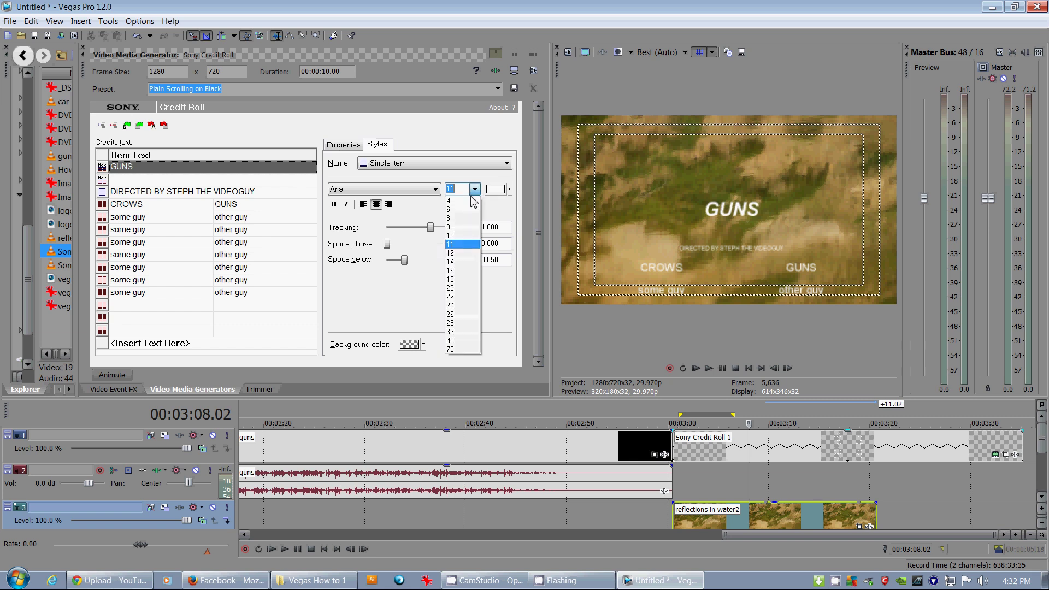
click(458, 306)
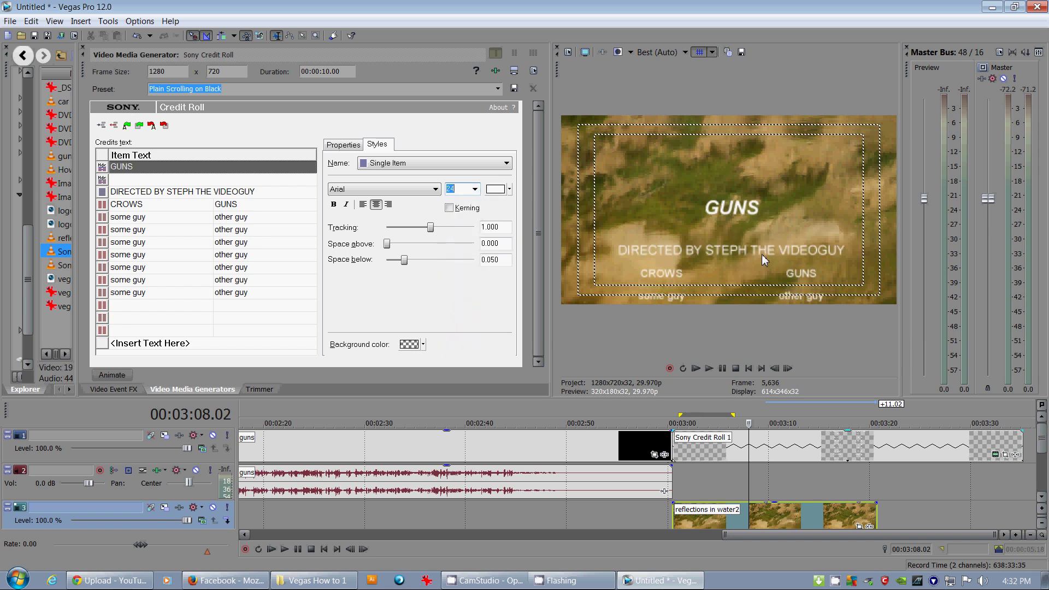
click(334, 207)
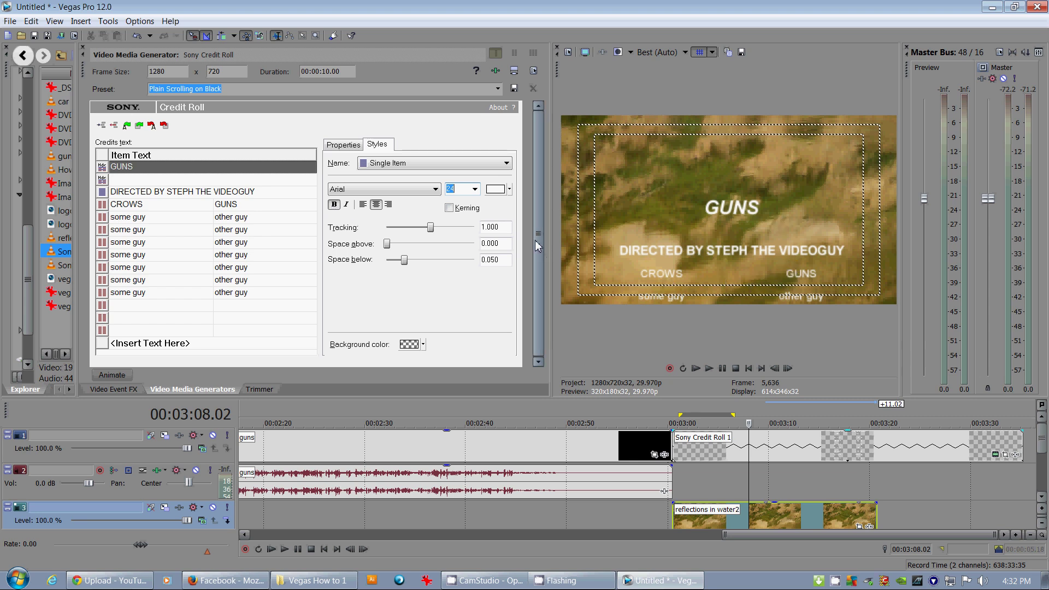
click(429, 193)
click(430, 201)
click(440, 164)
click(433, 182)
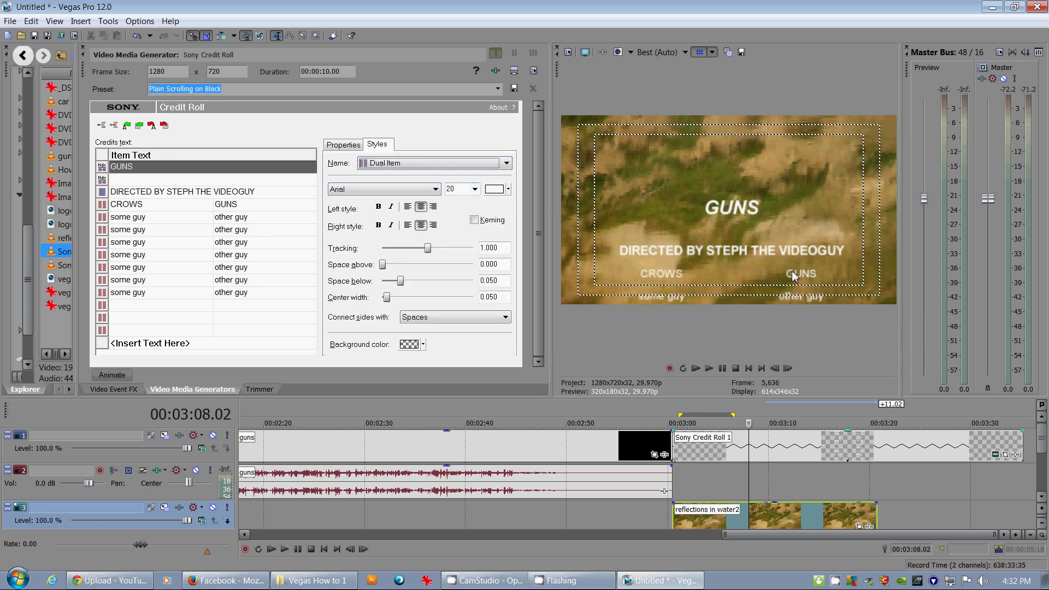
Set the Dual Item font size to 16 and scrub the timeline to check the name rows.
click(767, 413)
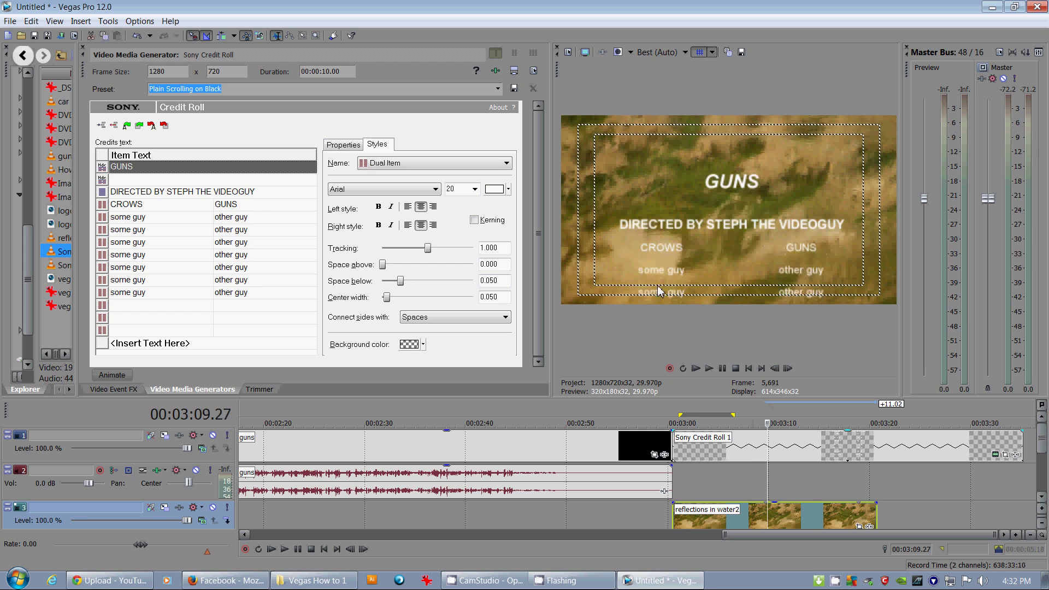
click(474, 189)
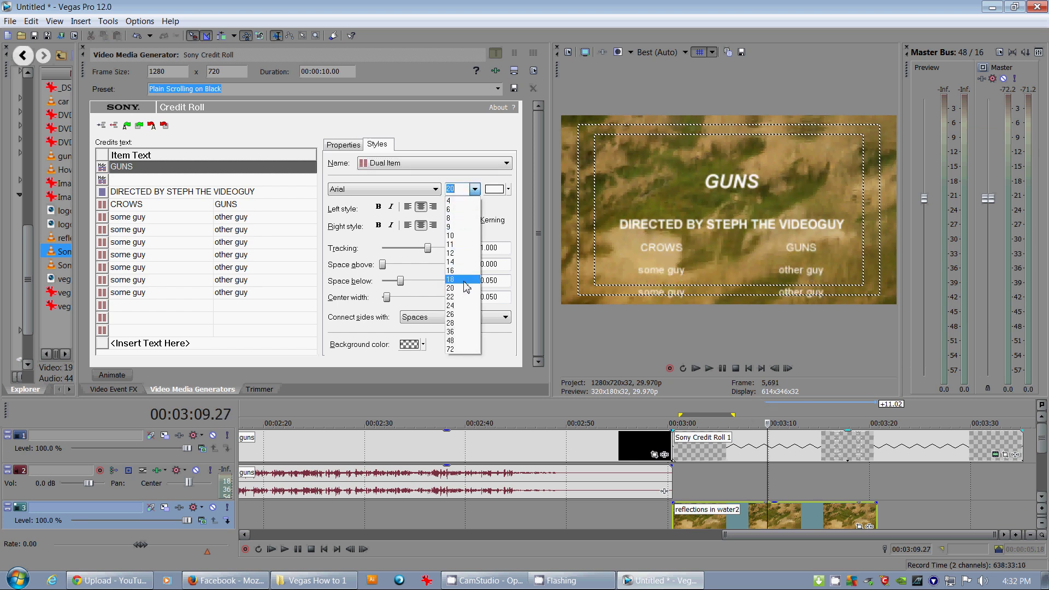
click(463, 272)
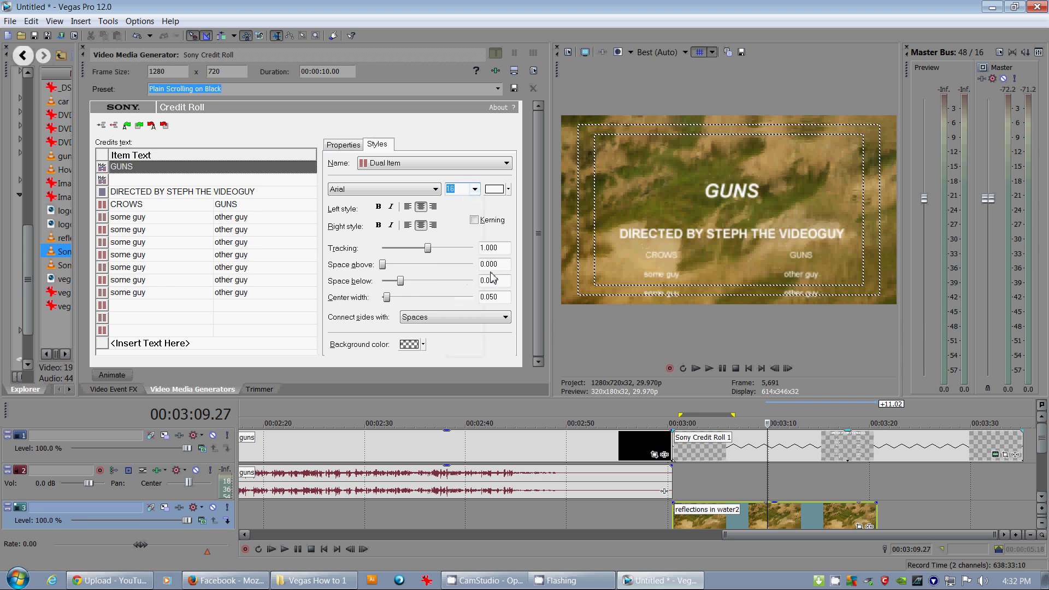
click(736, 413)
scroll(788, 414, down, 2)
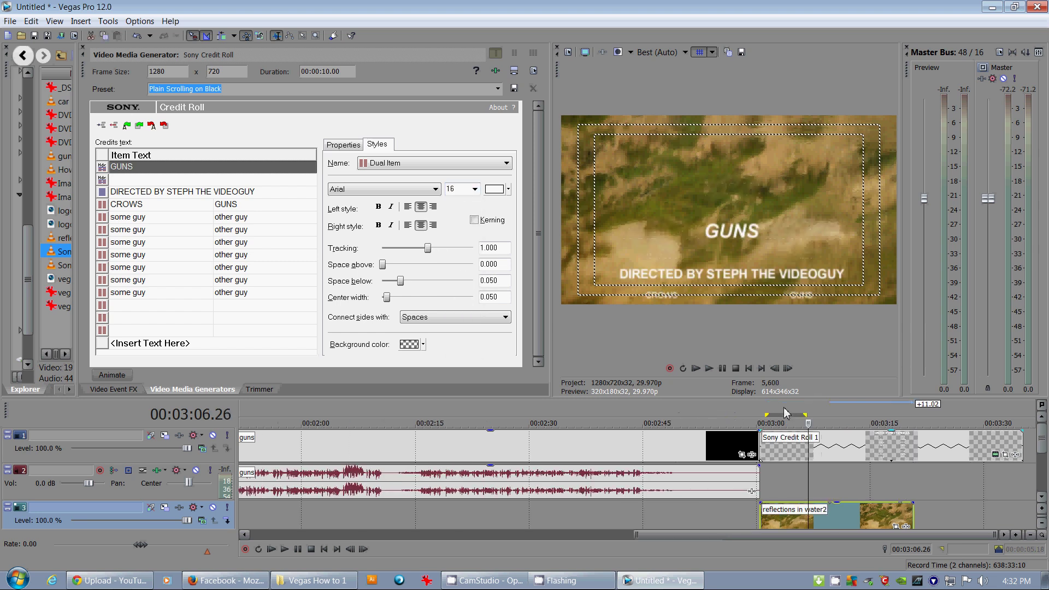
click(853, 407)
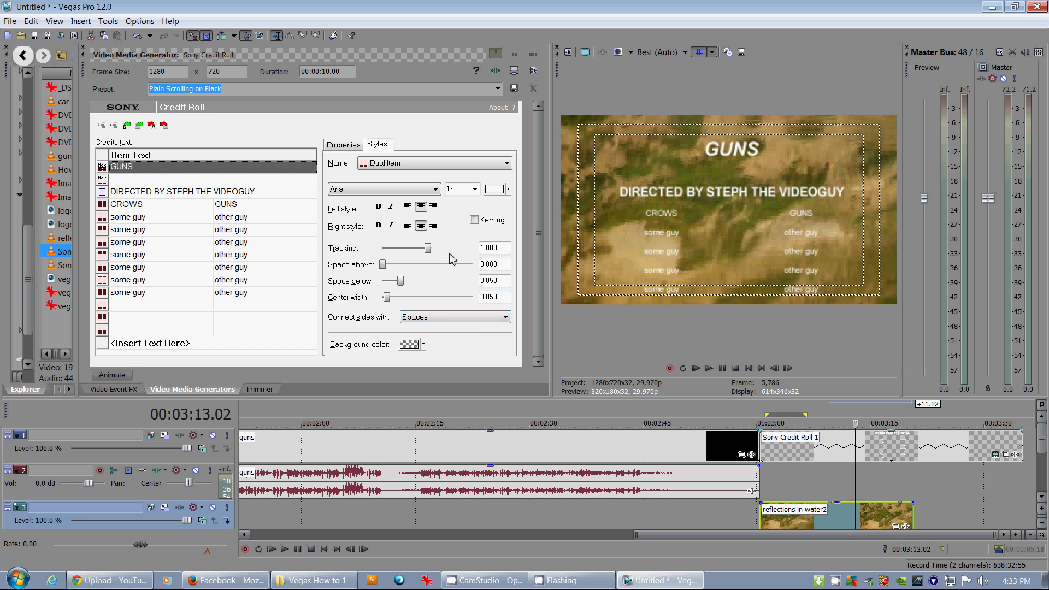
Show the credit roll's Properties and play through the scrolling credits.
click(343, 144)
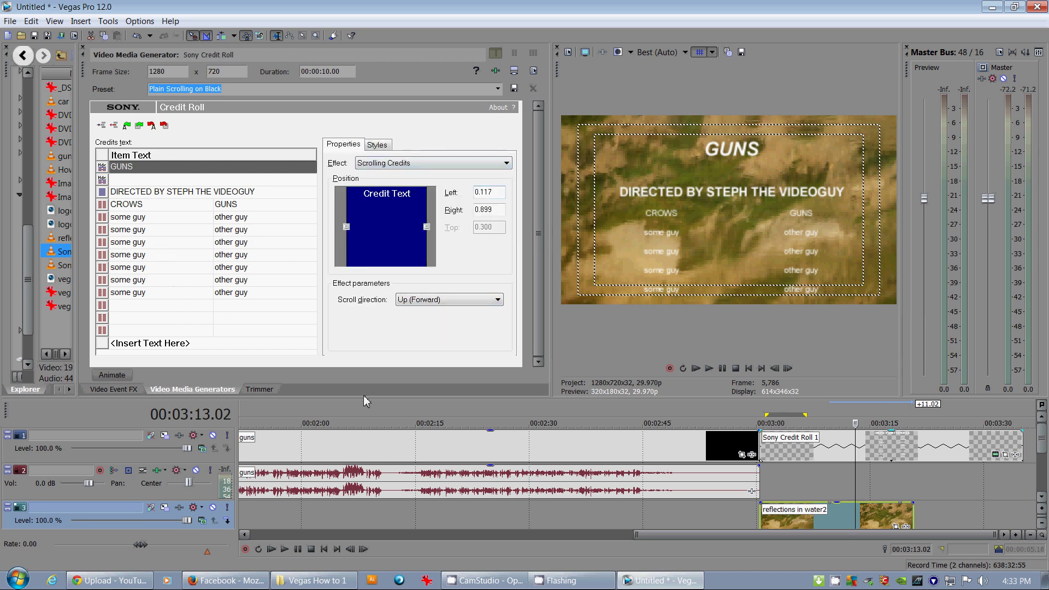
click(773, 415)
key(space)
click(832, 419)
click(902, 418)
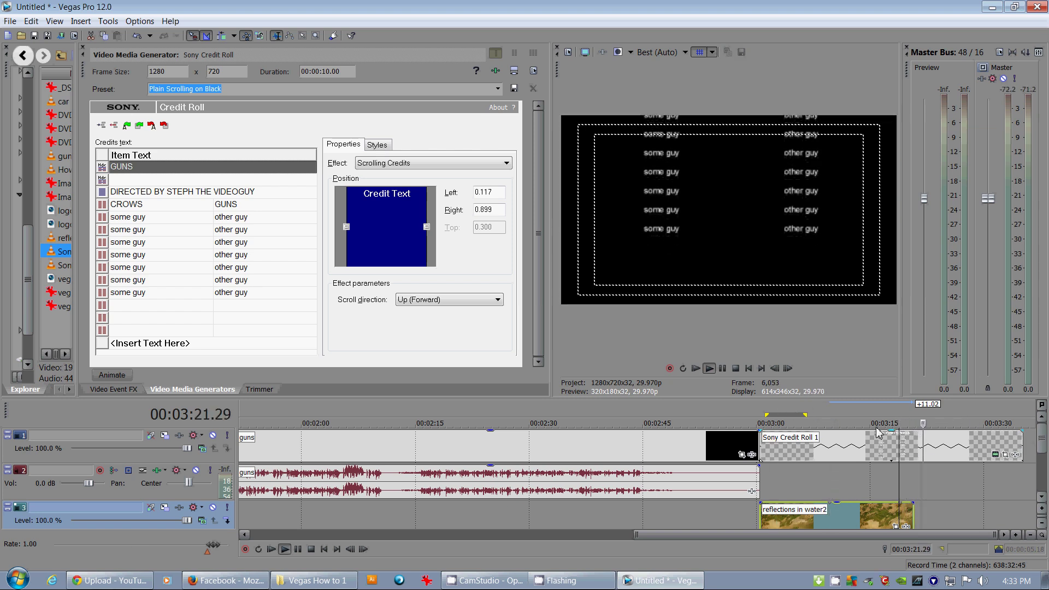
key(space)
Extend the reflections clip to the credit roll's end and check at 00:03:10.27.
drag(913, 514, 1022, 522)
click(799, 418)
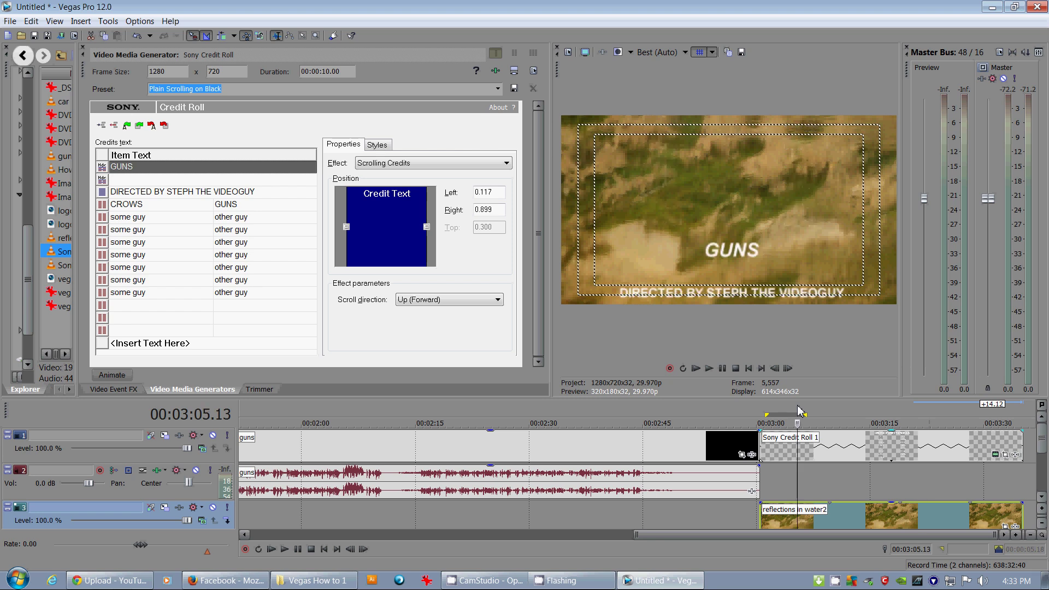
click(819, 416)
click(839, 416)
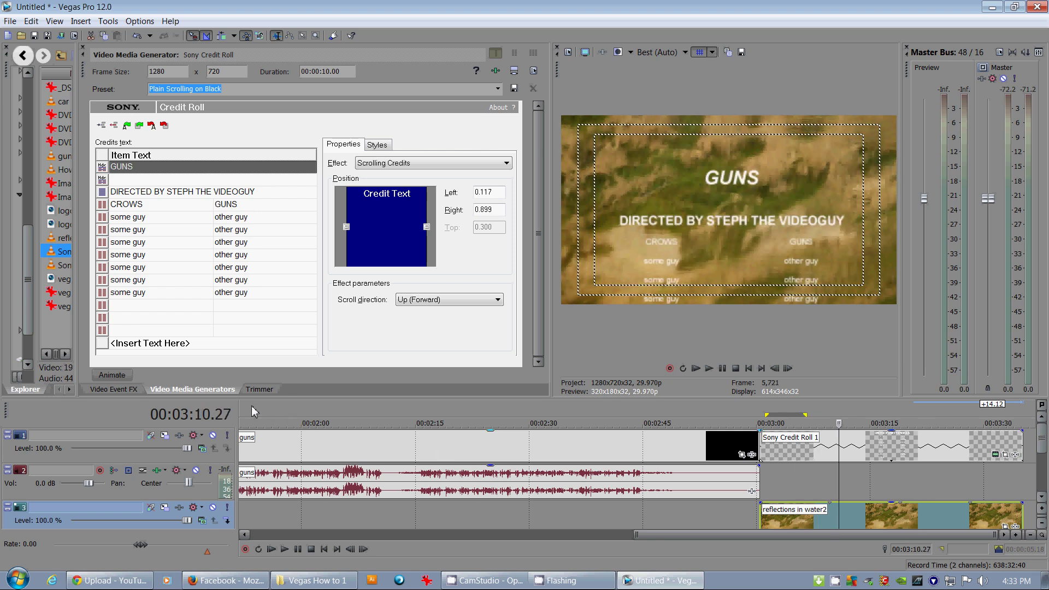
Set track 1's compositing mode to Multiply (Mask) and play back the masked credits through 00:03:28.05.
click(201, 451)
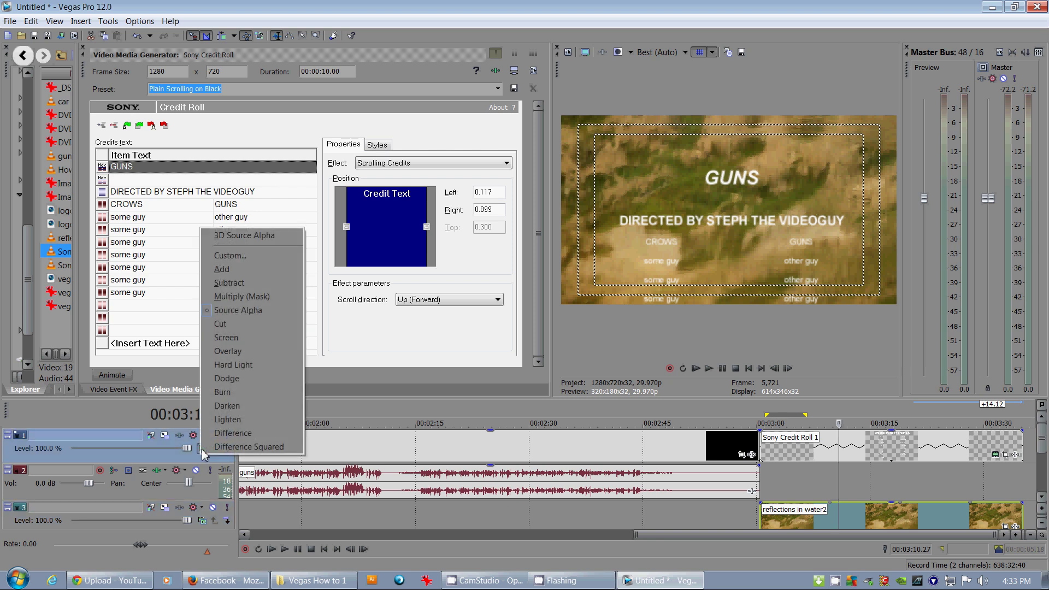
click(242, 296)
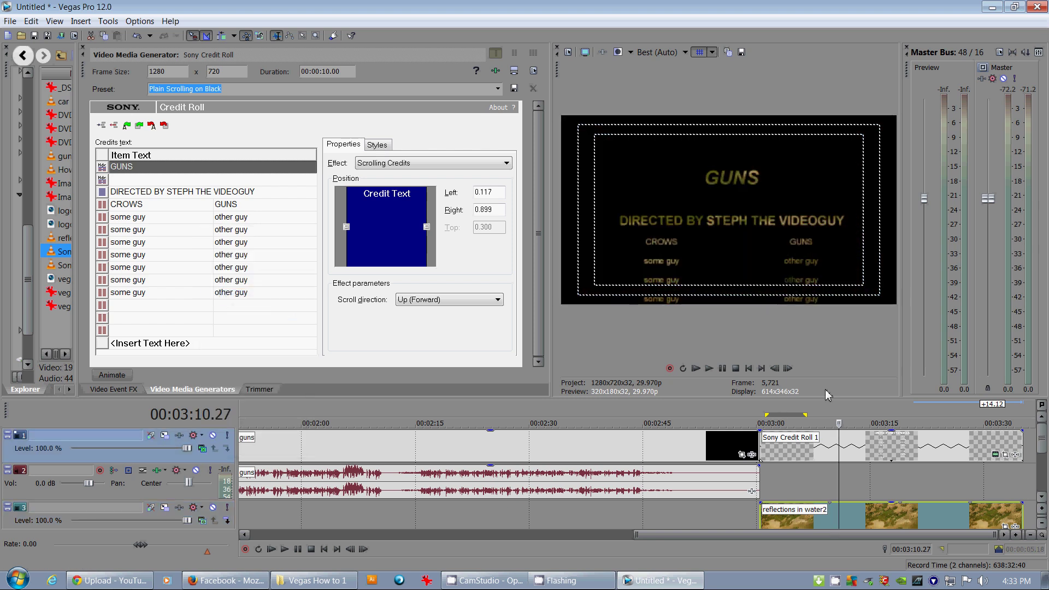
key(space)
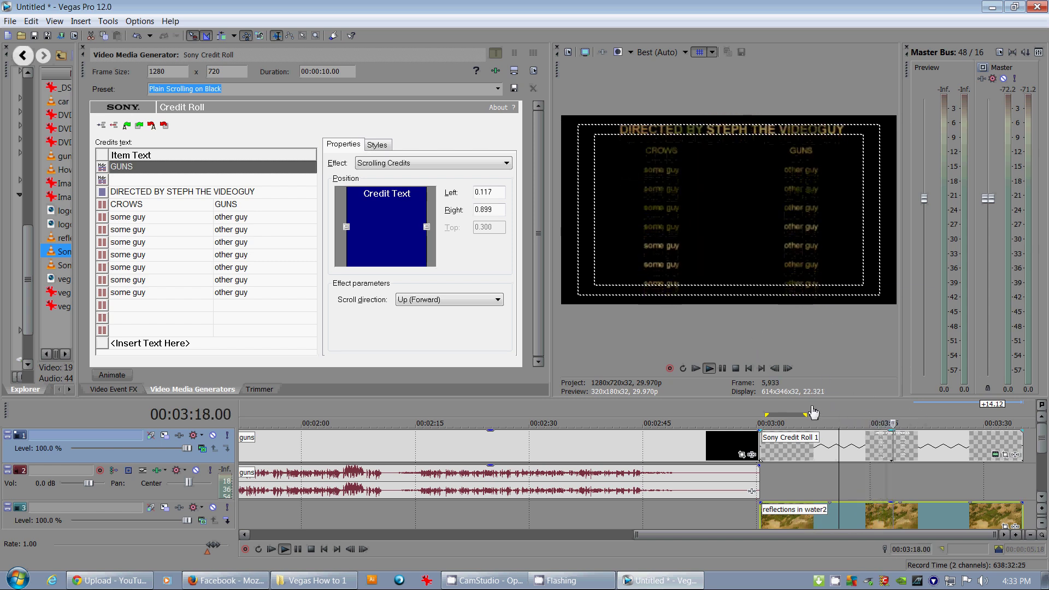
click(787, 412)
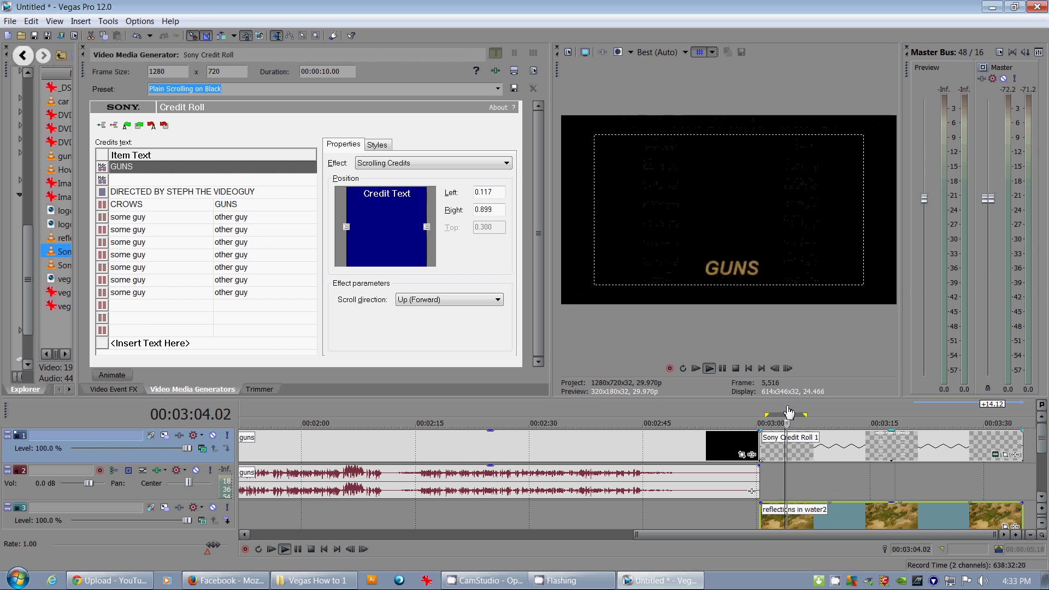
click(830, 413)
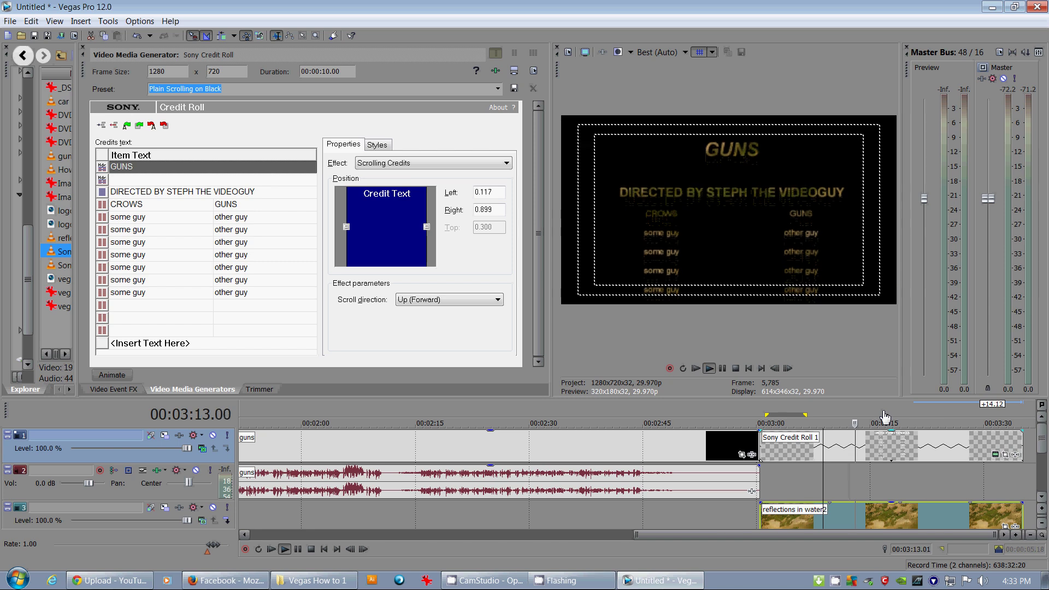
key(Return)
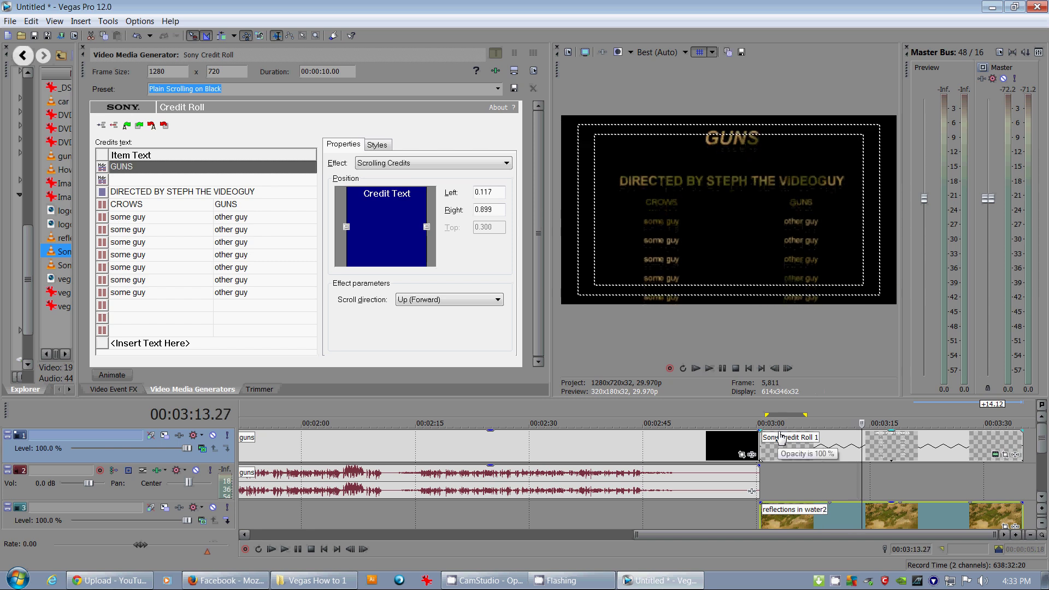
click(930, 420)
click(971, 420)
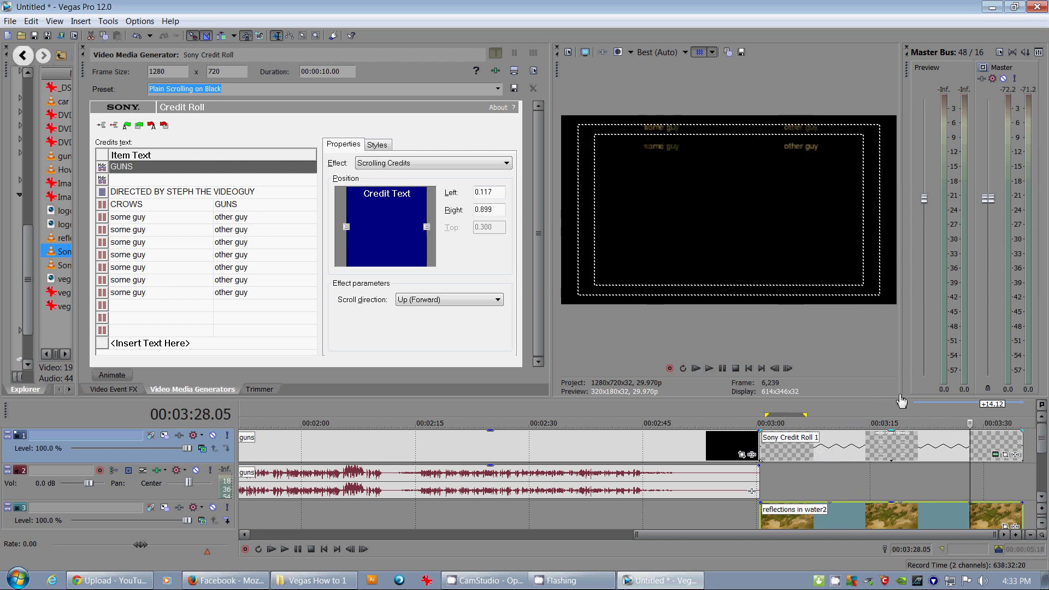